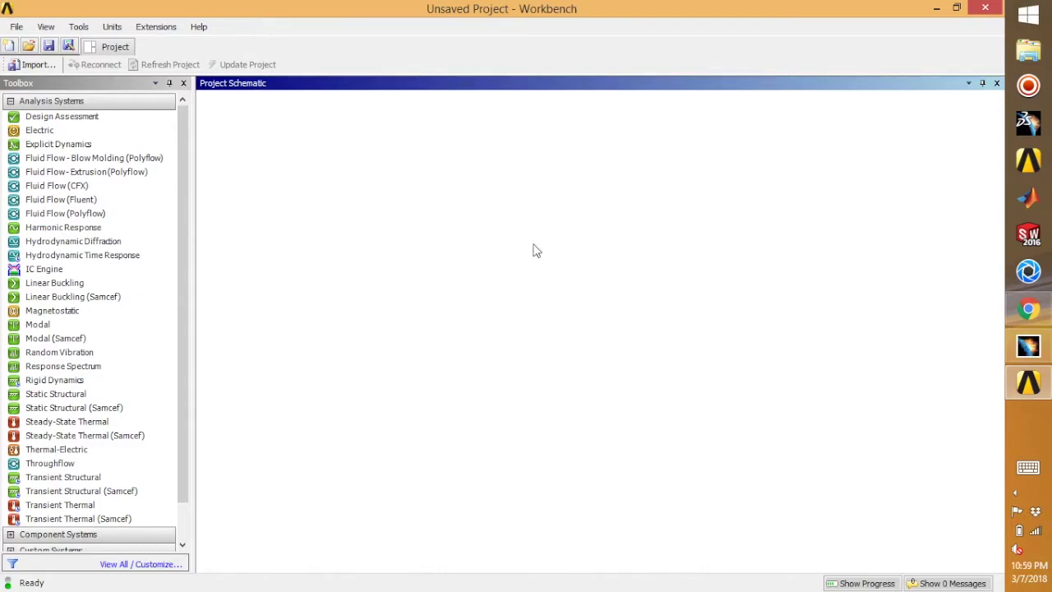
Step: Add a standalone Geometry system named 'L Bracket' and open its geometry in DesignModeler
{"action": "right_click", "coordinate": [565, 212]}
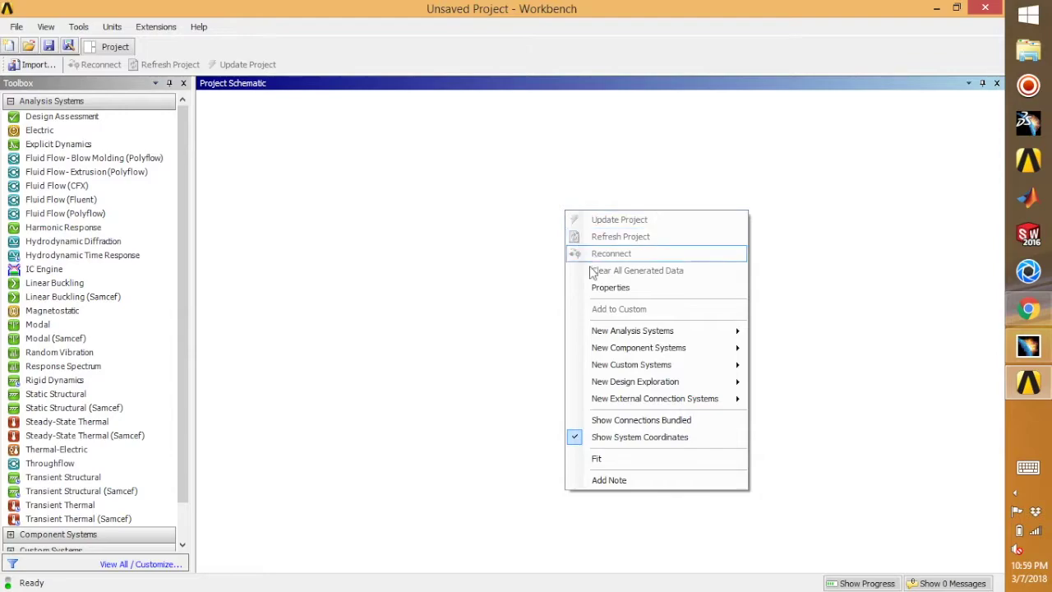
{"action": "mouse_move", "coordinate": [674, 351]}
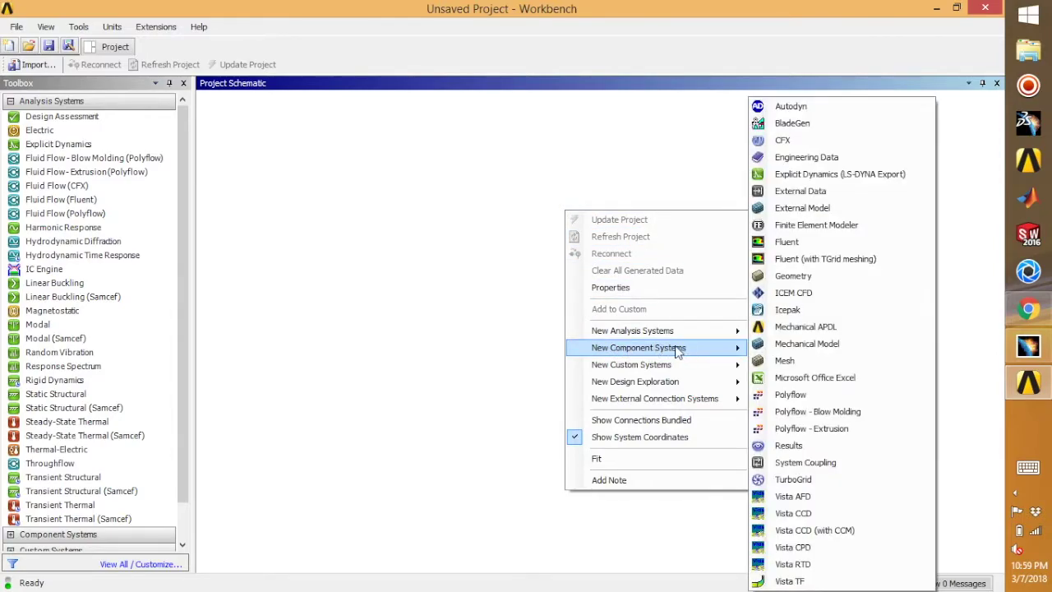
{"action": "left_click", "coordinate": [801, 275]}
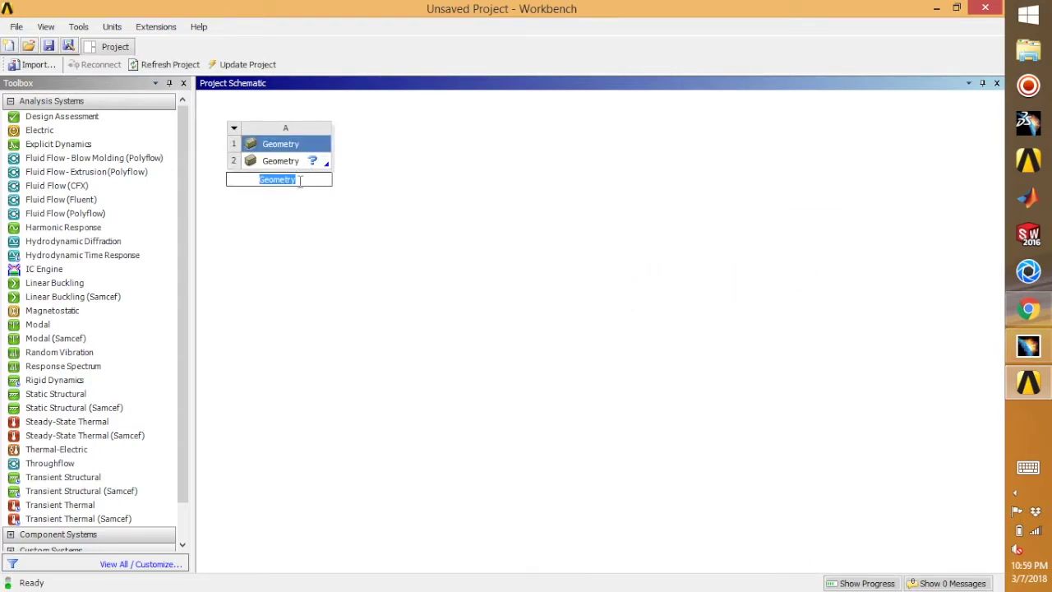
{"action": "type", "text": "L Bracket"}
{"action": "left_click", "coordinate": [301, 188]}
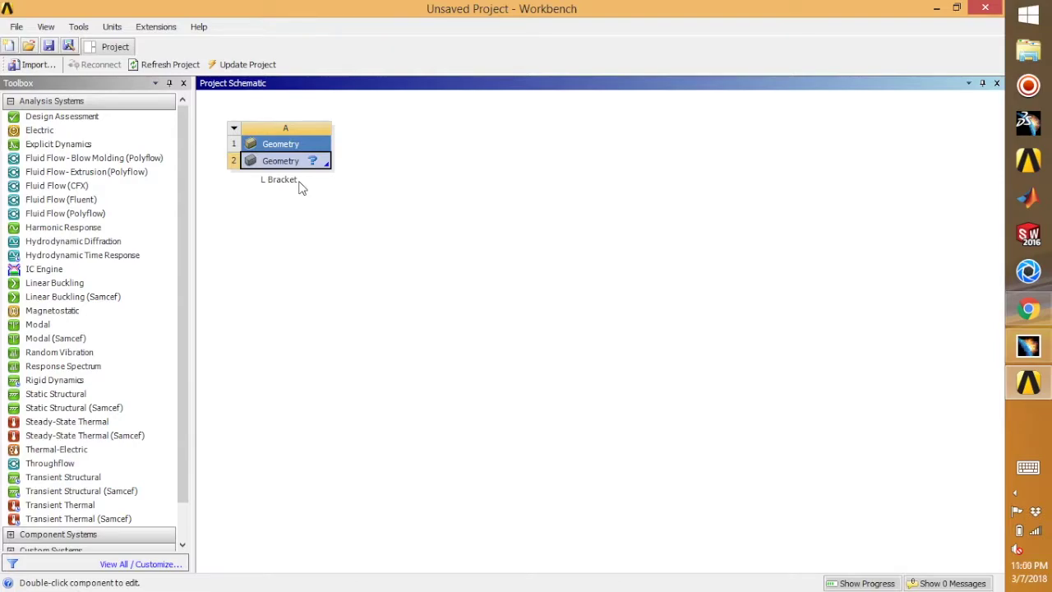
{"action": "double_click", "coordinate": [284, 165]}
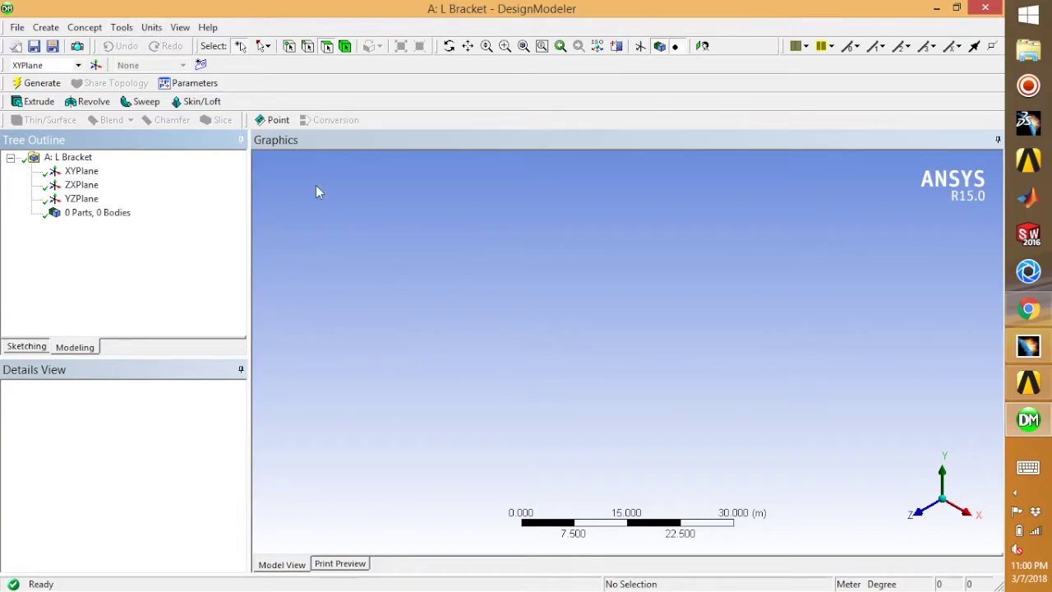
Step: Switch model units to Millimeter, look at the XYPlane face-on, and enter Sketching mode
{"action": "left_click", "coordinate": [152, 27]}
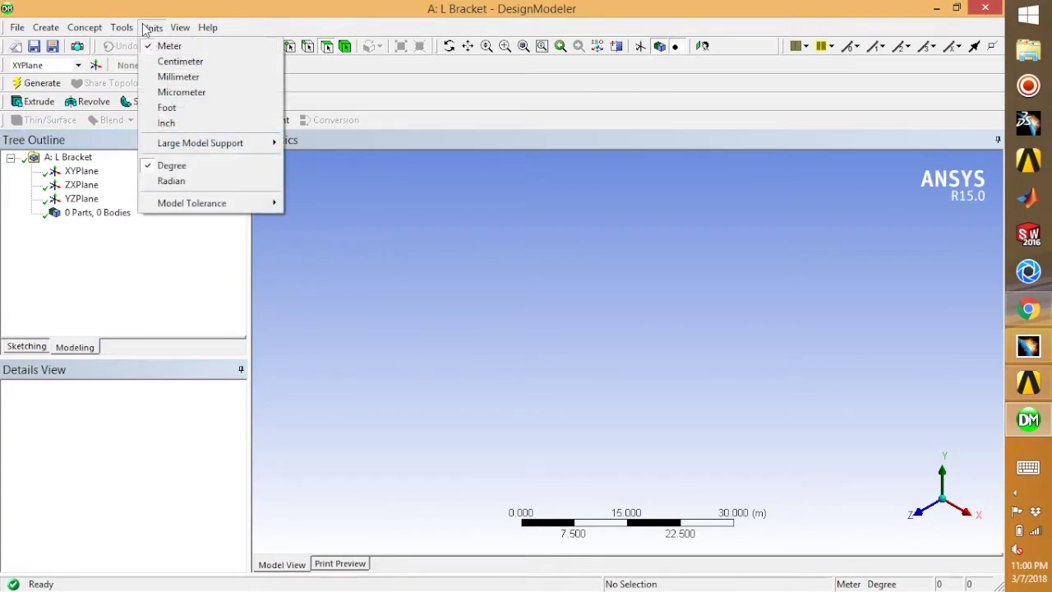
{"action": "left_click", "coordinate": [191, 77]}
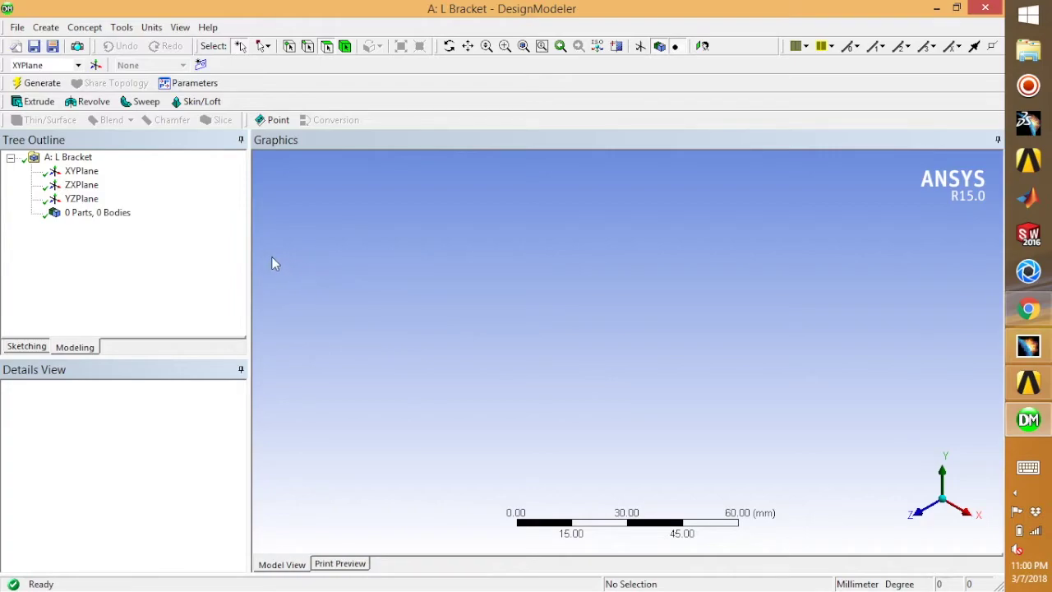
{"action": "left_click", "coordinate": [82, 172]}
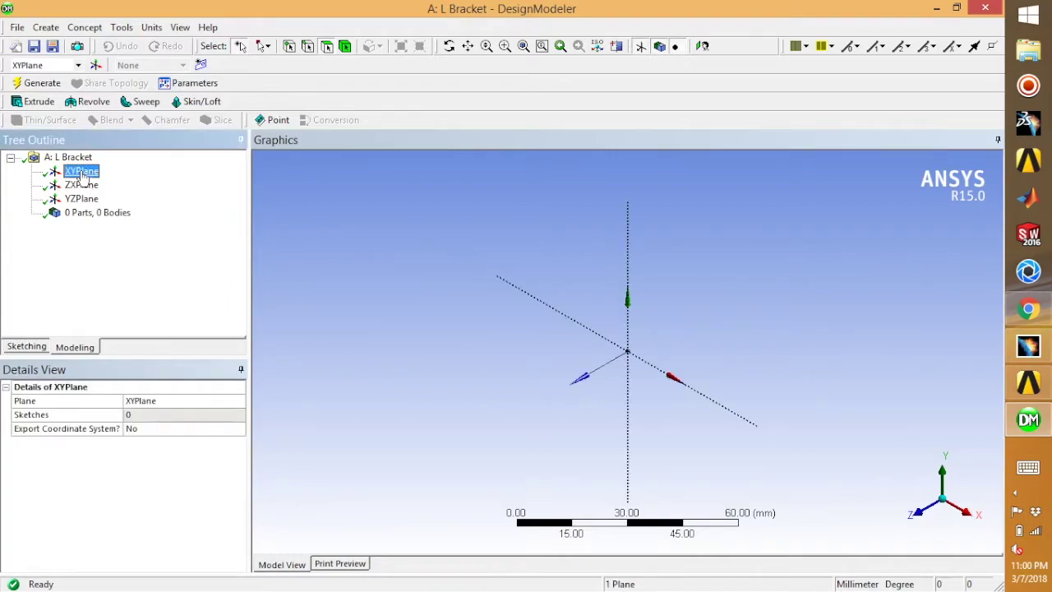
{"action": "right_click", "coordinate": [83, 179]}
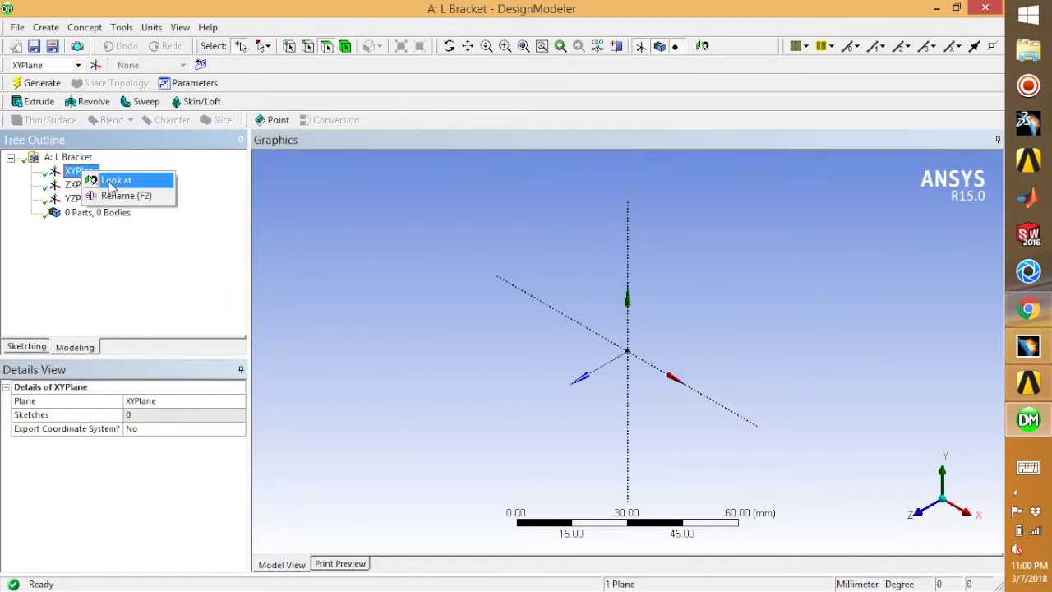
{"action": "left_click", "coordinate": [110, 184]}
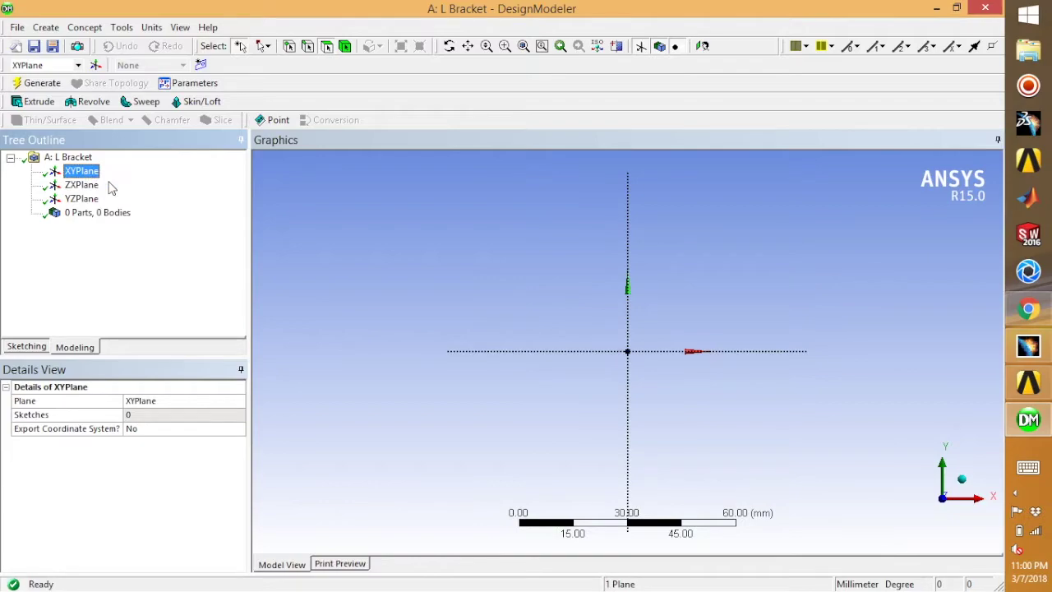
{"action": "left_click", "coordinate": [24, 347]}
Step: Draw the L profile as one six-corner polyline from the origin, closed back to the start
{"action": "left_click", "coordinate": [51, 220]}
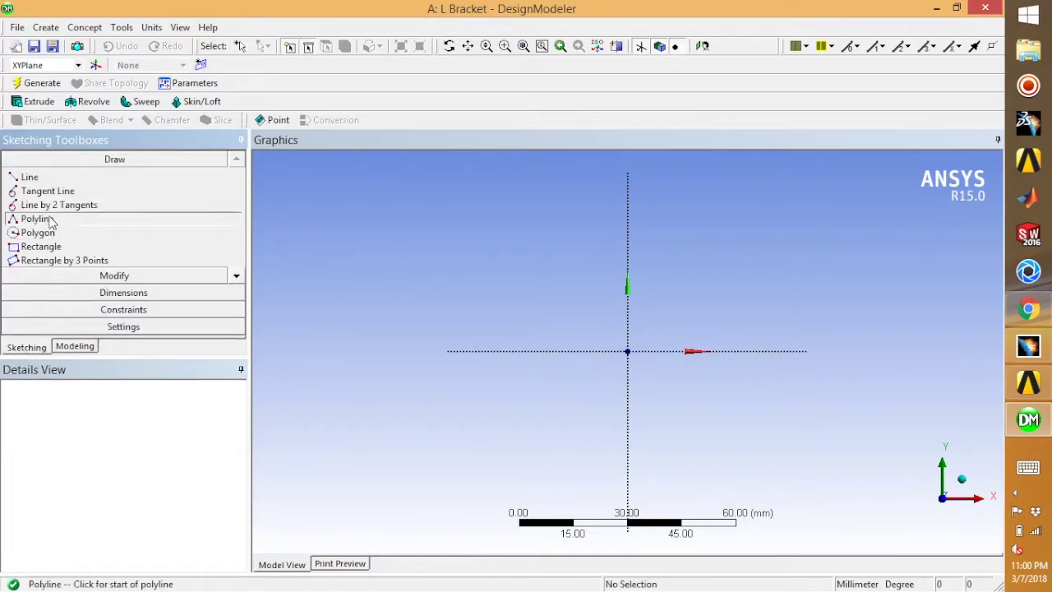
{"action": "left_click", "coordinate": [628, 350]}
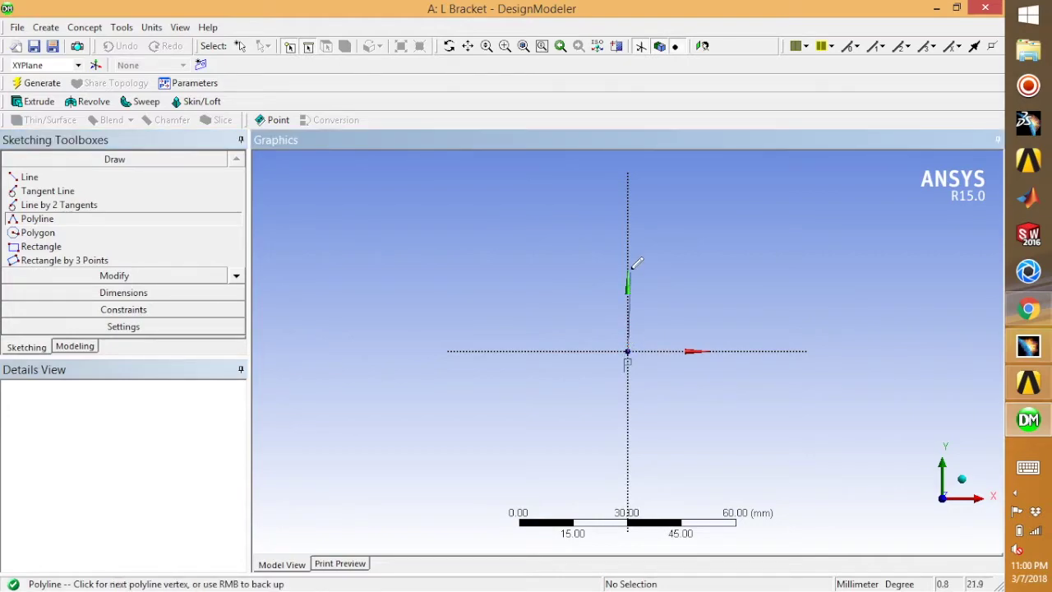
{"action": "left_click", "coordinate": [628, 179]}
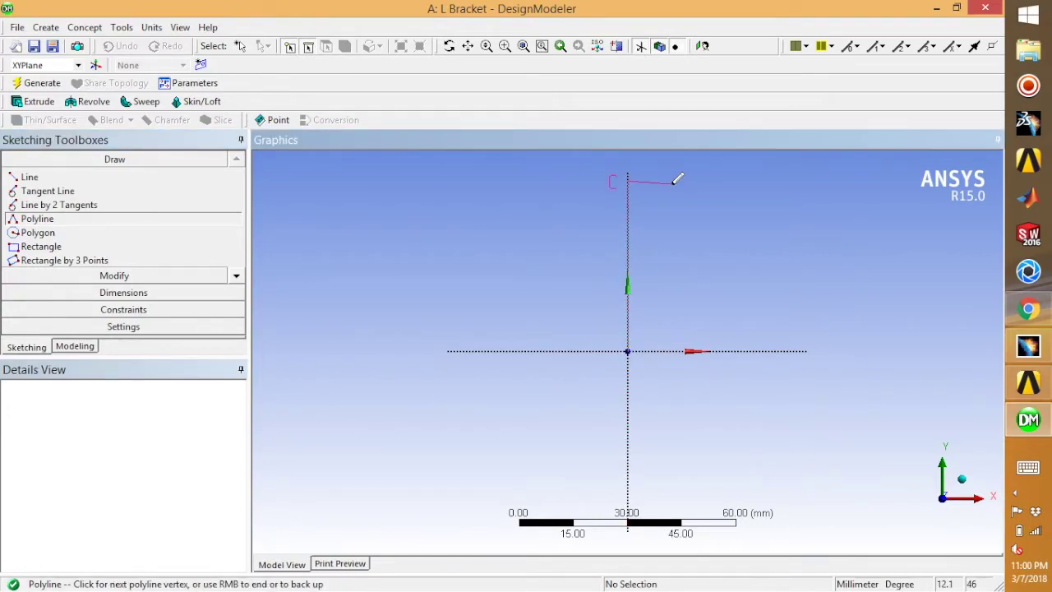
{"action": "left_click", "coordinate": [670, 180]}
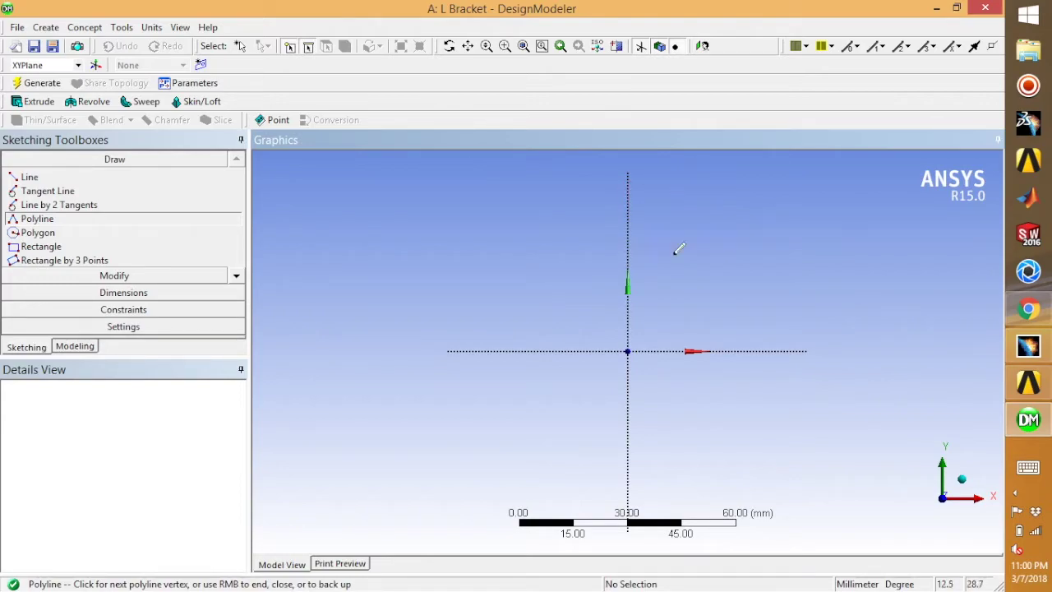
{"action": "left_click", "coordinate": [672, 331]}
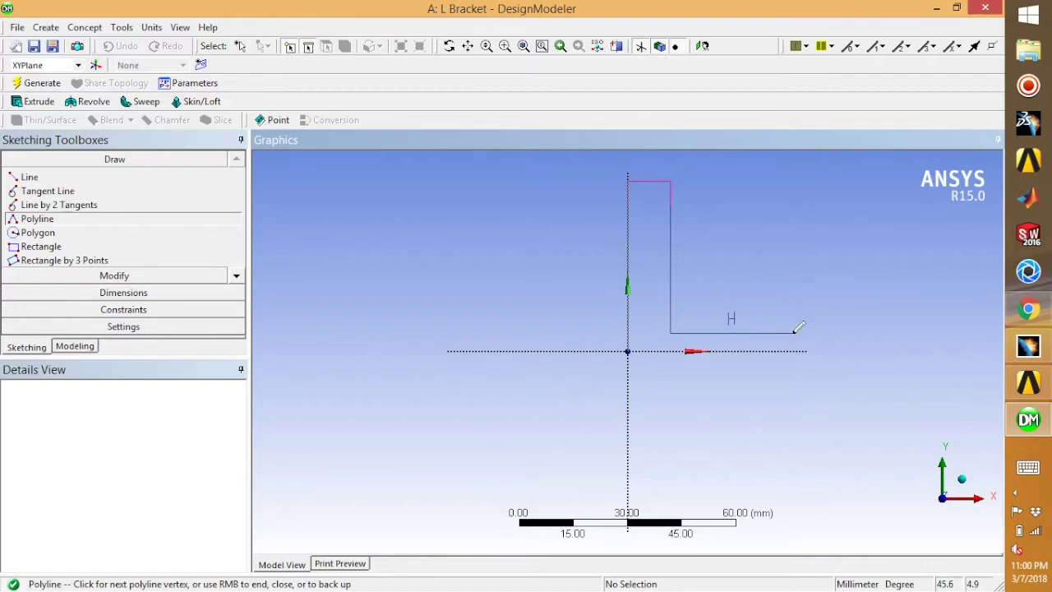
{"action": "left_click", "coordinate": [794, 334]}
{"action": "left_click", "coordinate": [794, 351]}
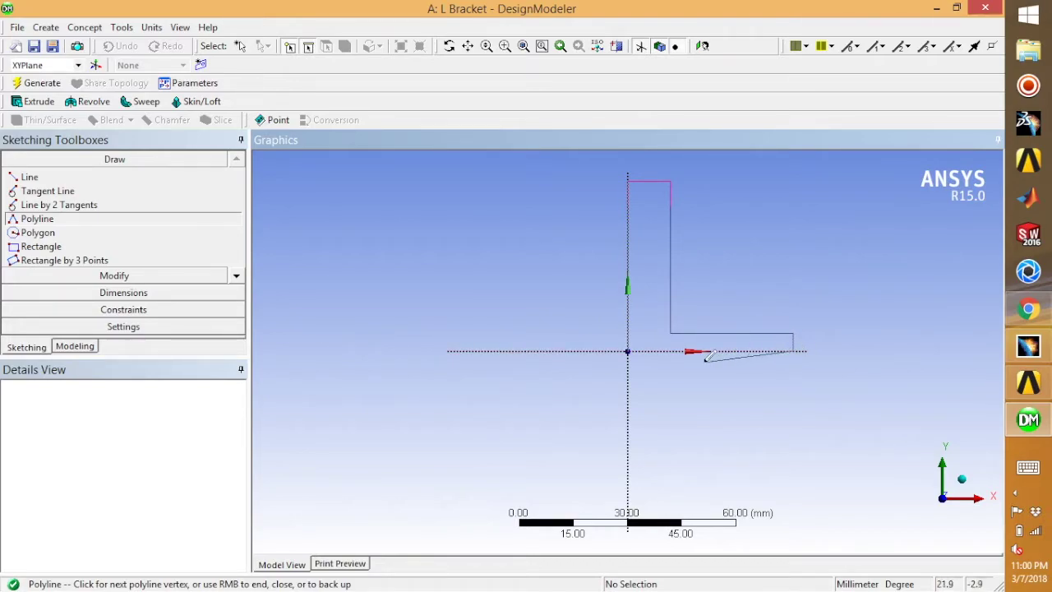
{"action": "right_click", "coordinate": [641, 356]}
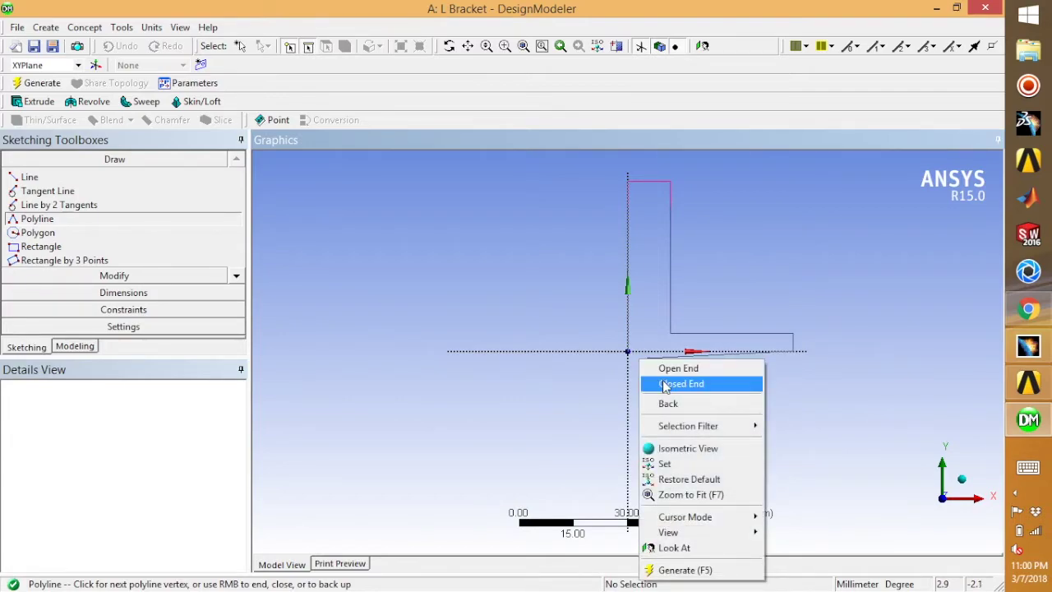
{"action": "left_click", "coordinate": [666, 384]}
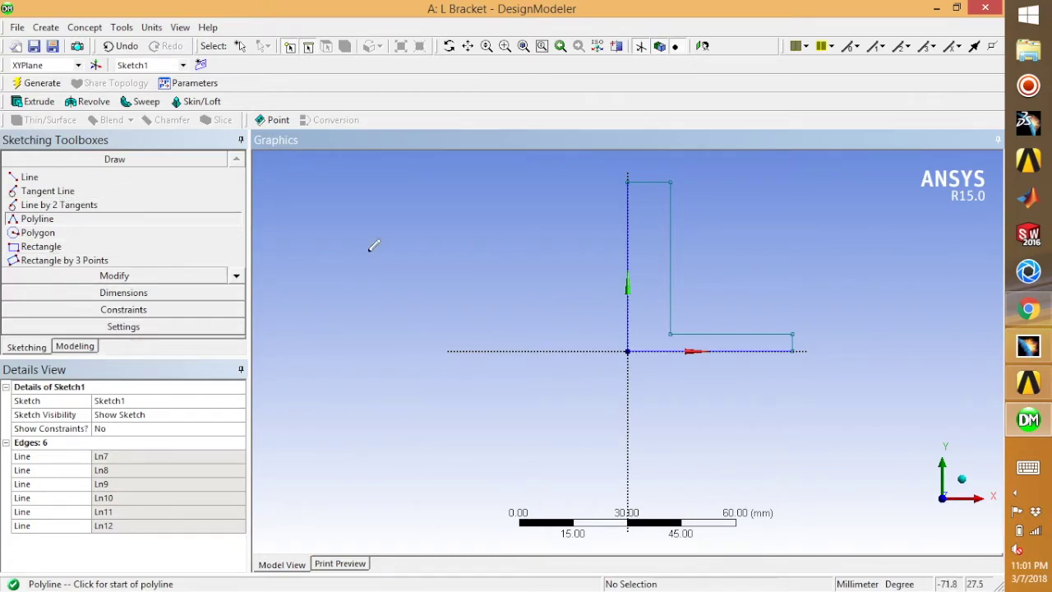
Step: Set the sketch dimension display to show values alongside dimension names
{"action": "left_click", "coordinate": [123, 293]}
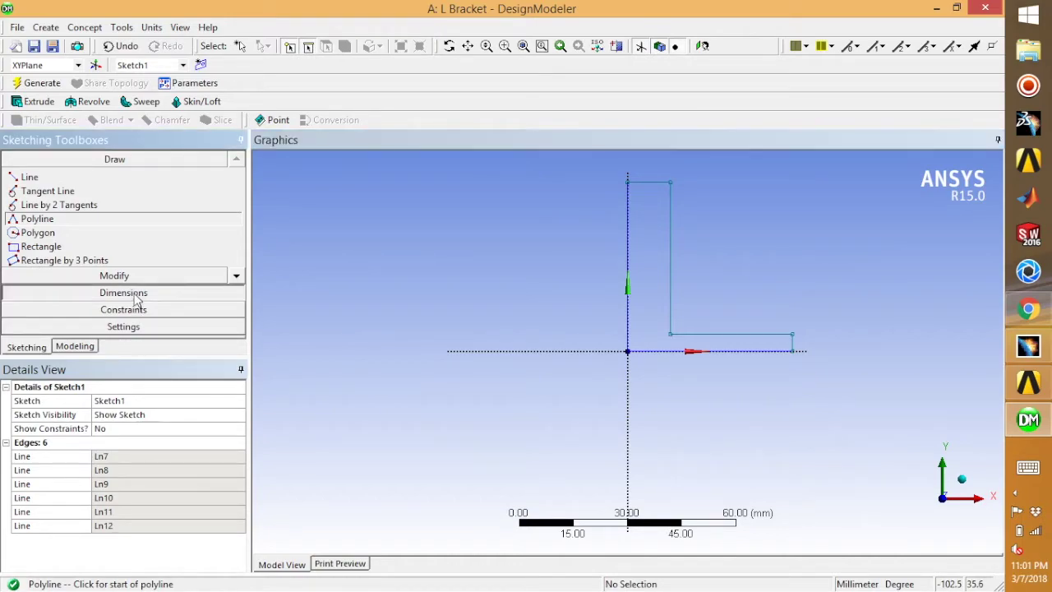
{"action": "left_click", "coordinate": [235, 311]}
{"action": "left_click", "coordinate": [236, 311]}
{"action": "left_click", "coordinate": [236, 311]}
{"action": "left_click", "coordinate": [236, 311]}
{"action": "left_click", "coordinate": [236, 311]}
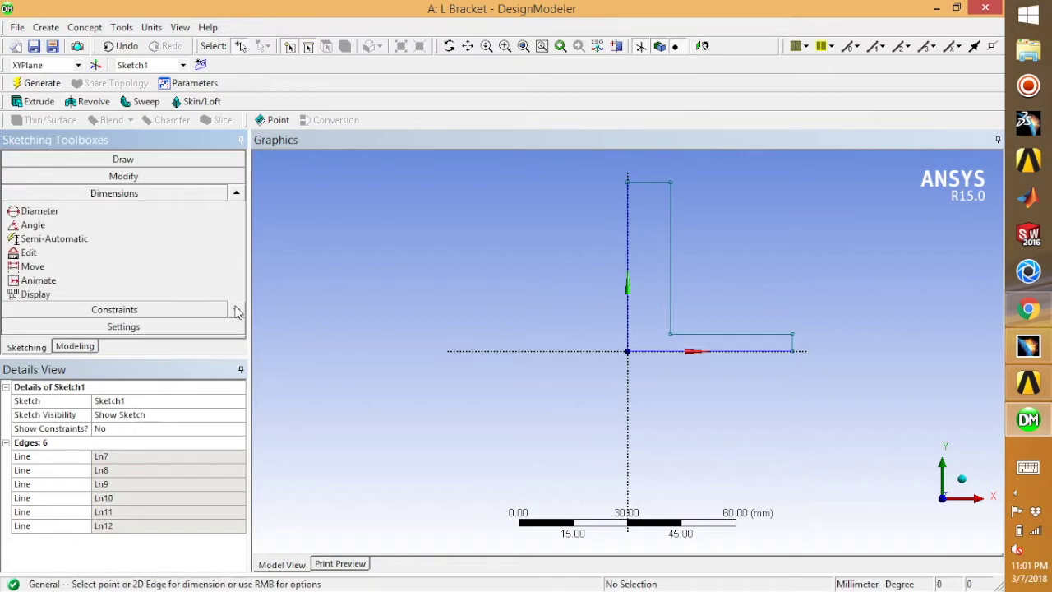
{"action": "left_click", "coordinate": [47, 295]}
{"action": "left_click", "coordinate": [236, 294]}
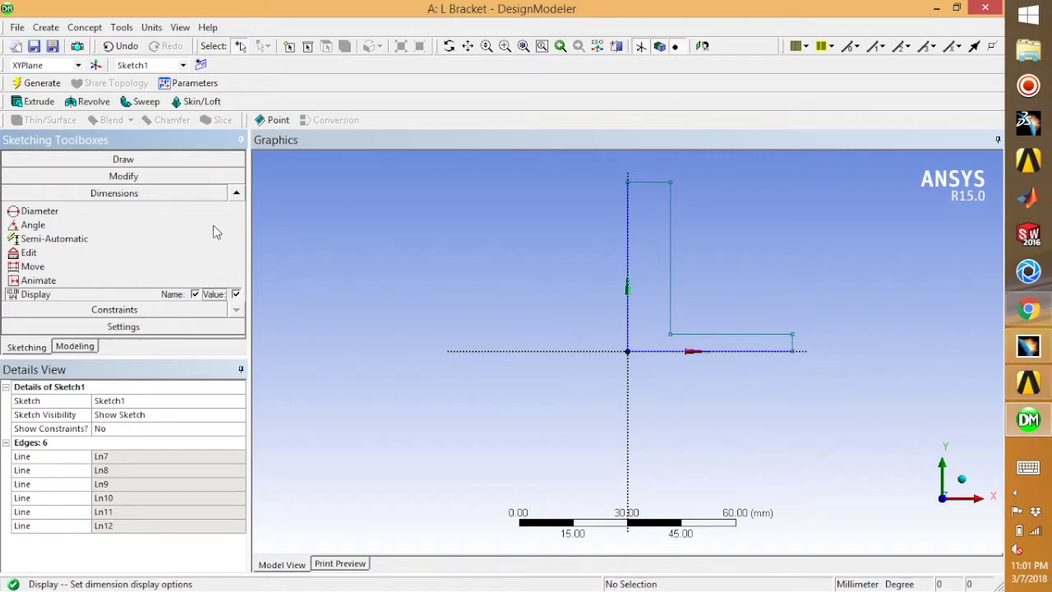
{"action": "left_click", "coordinate": [238, 195]}
{"action": "left_click", "coordinate": [237, 196]}
{"action": "left_click", "coordinate": [238, 196]}
{"action": "left_click", "coordinate": [237, 195]}
{"action": "left_click", "coordinate": [238, 195]}
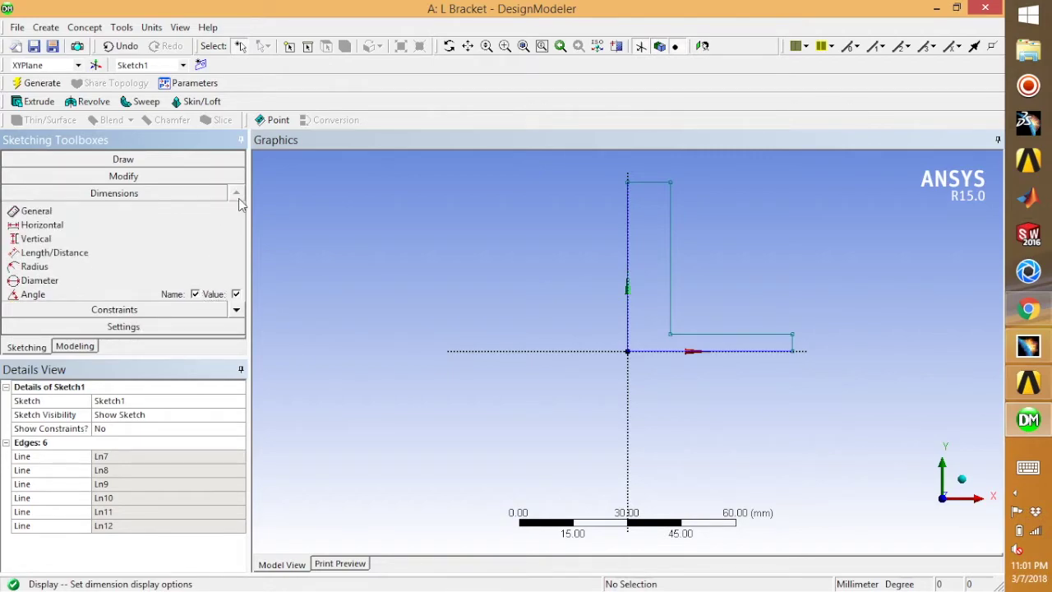
Step: Add general dimensions V1 on the tall edge, H2 on the bottom edge, V3 on the foot end
{"action": "left_click", "coordinate": [102, 212]}
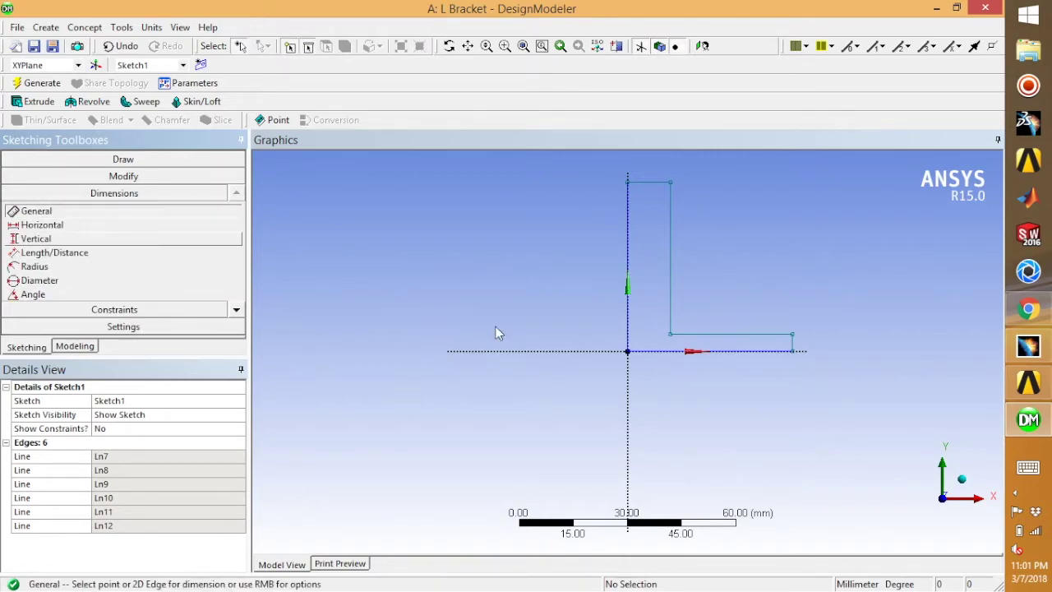
{"action": "left_click", "coordinate": [627, 245]}
{"action": "left_click", "coordinate": [596, 245]}
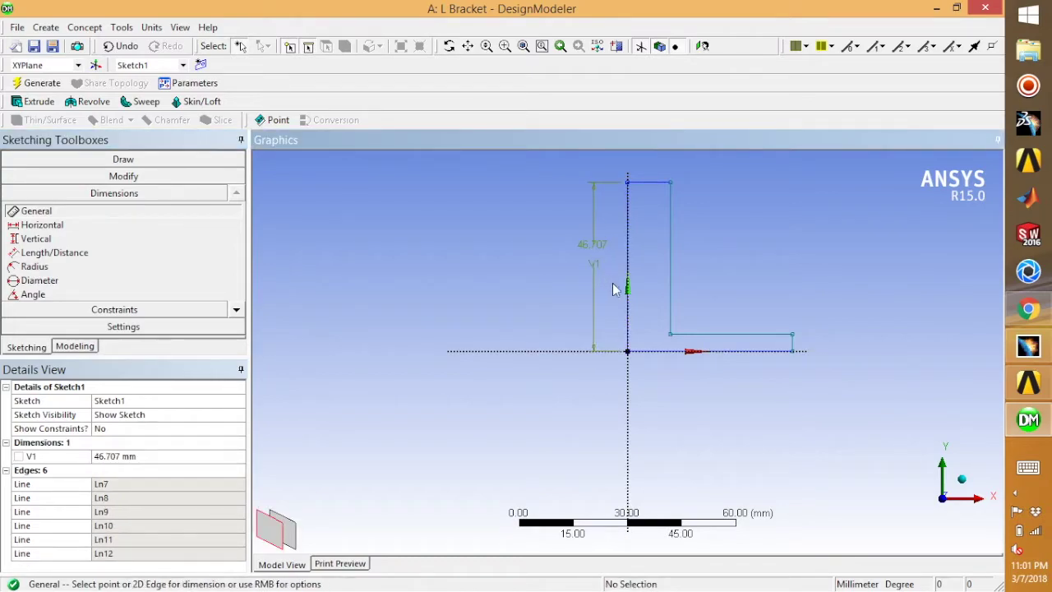
{"action": "left_click", "coordinate": [720, 358]}
{"action": "left_click", "coordinate": [761, 368]}
{"action": "left_click", "coordinate": [793, 342]}
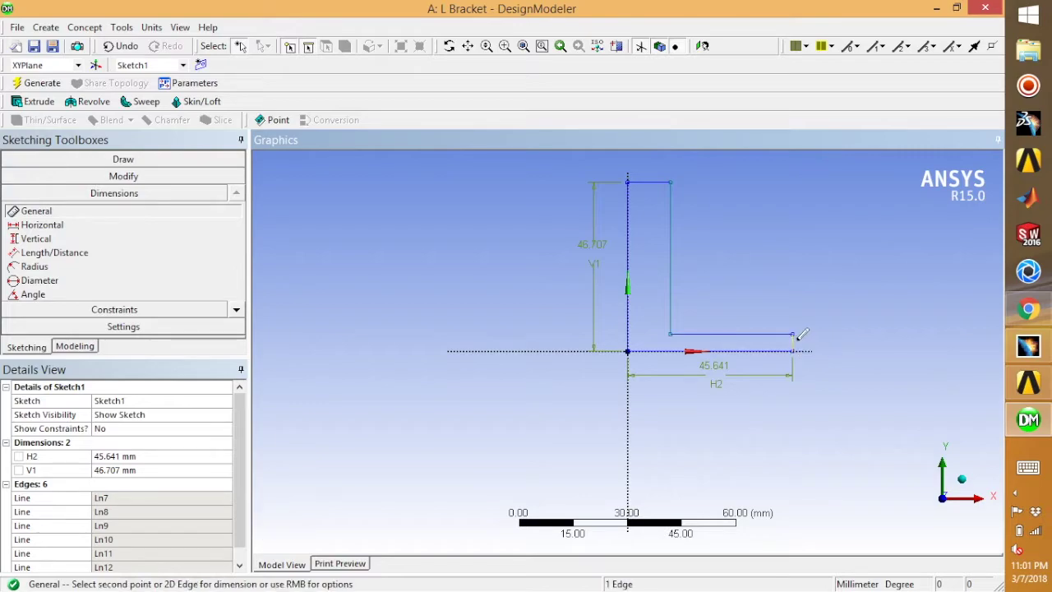
{"action": "left_click", "coordinate": [808, 336]}
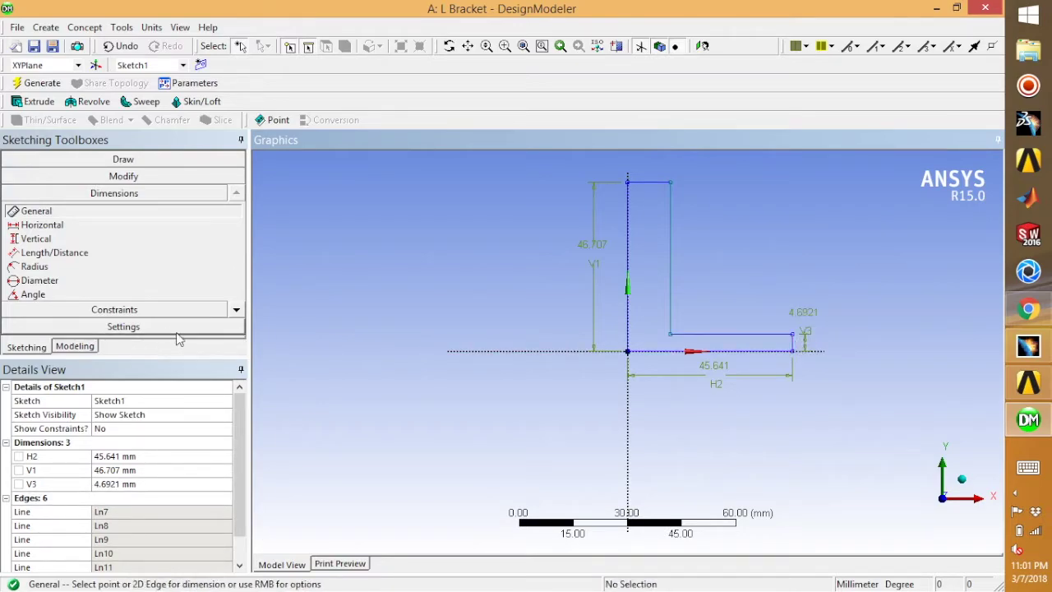
Step: Set V1 to 25 mm, H2 to 15 mm and V3 to 2 mm
{"action": "left_click", "coordinate": [149, 471]}
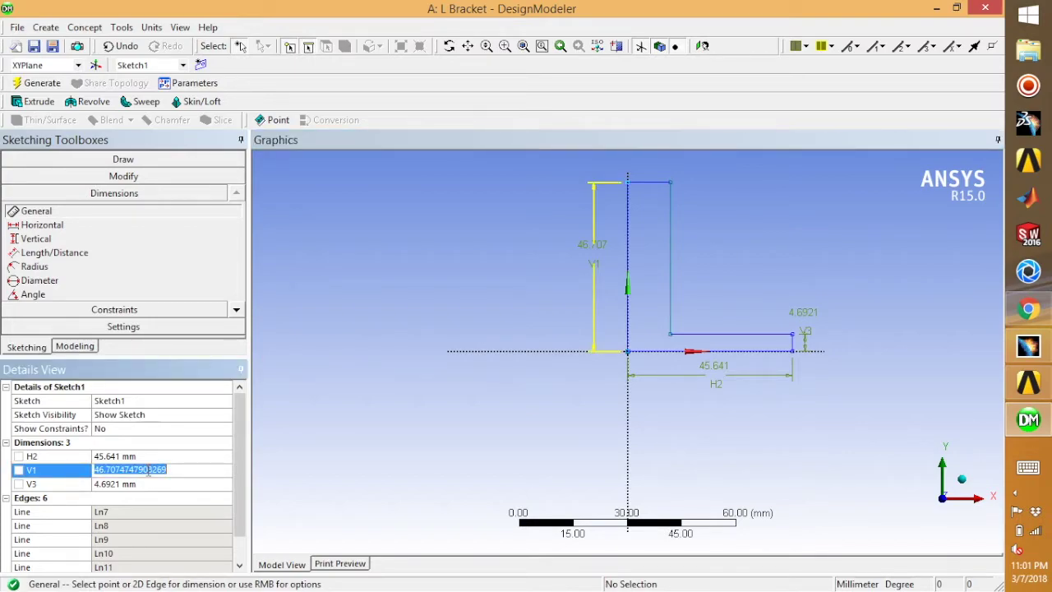
{"action": "type", "text": "25"}
{"action": "key", "text": "Return"}
{"action": "left_click", "coordinate": [145, 457]}
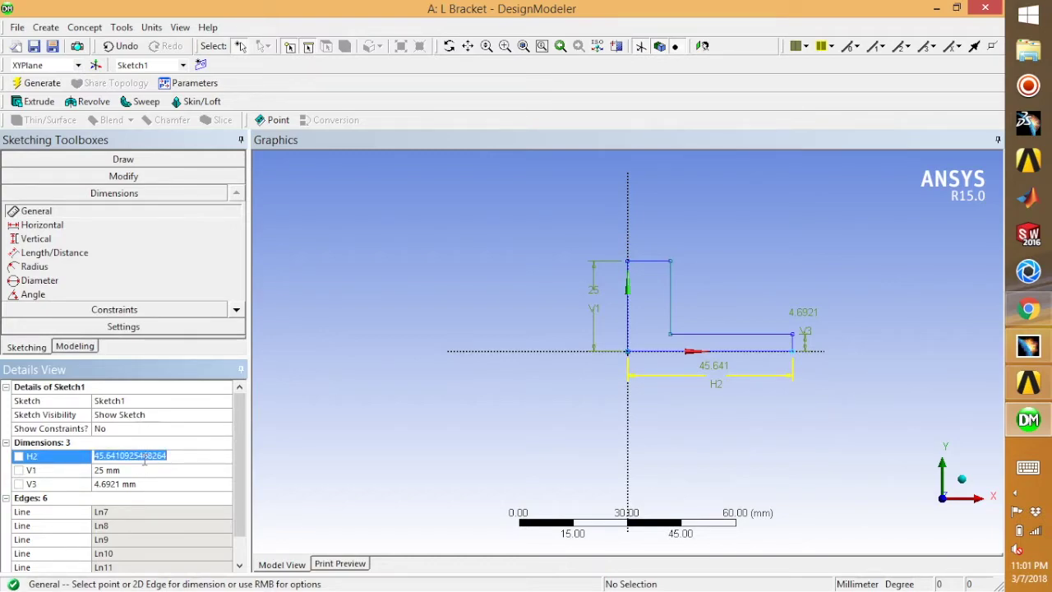
{"action": "type", "text": "15"}
{"action": "key", "text": "Return"}
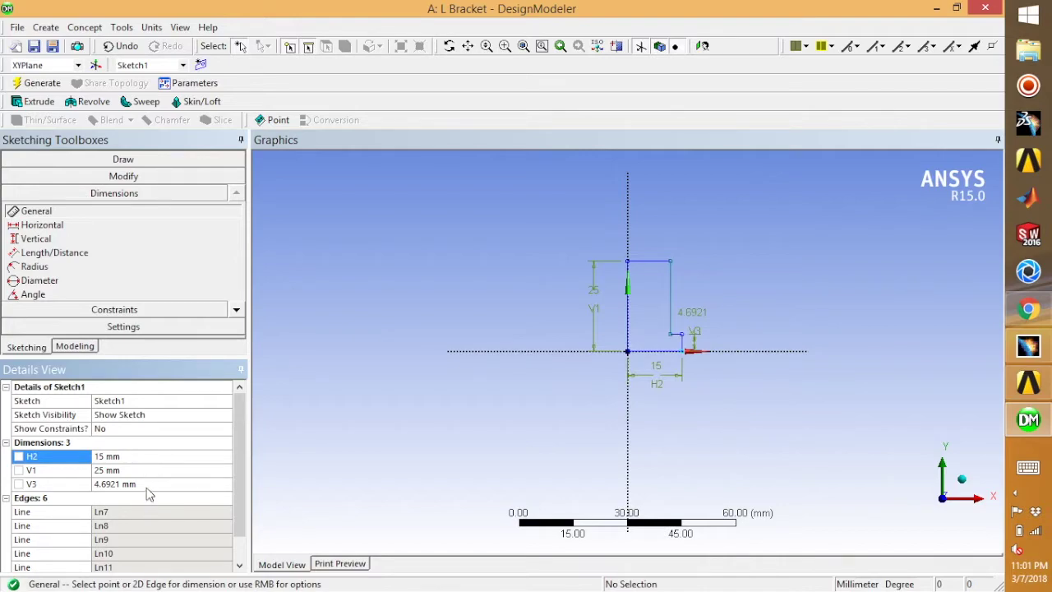
{"action": "left_click", "coordinate": [148, 485]}
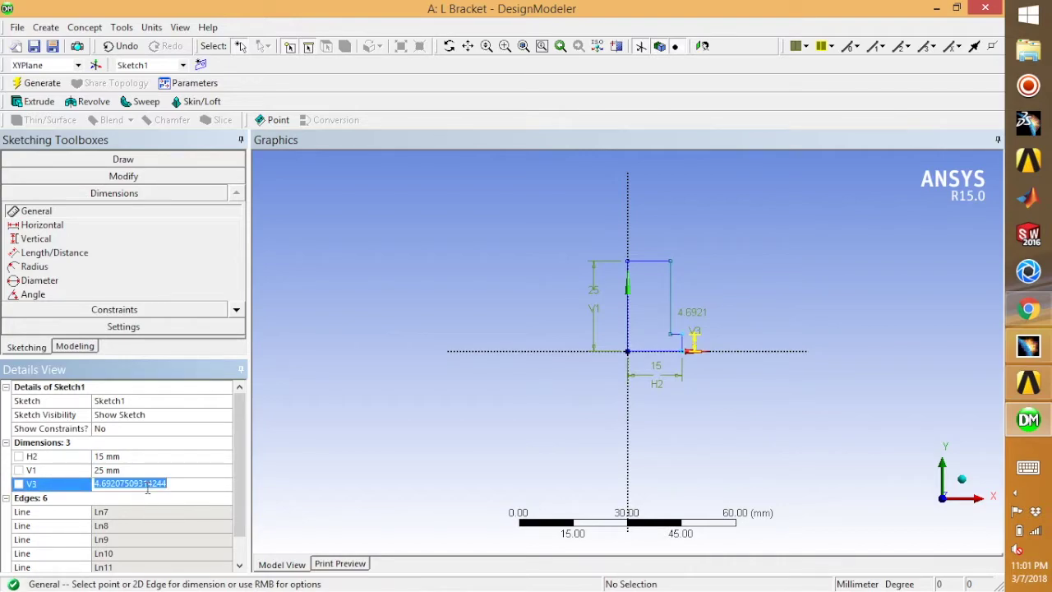
{"action": "type", "text": "2"}
{"action": "key", "text": "Return"}
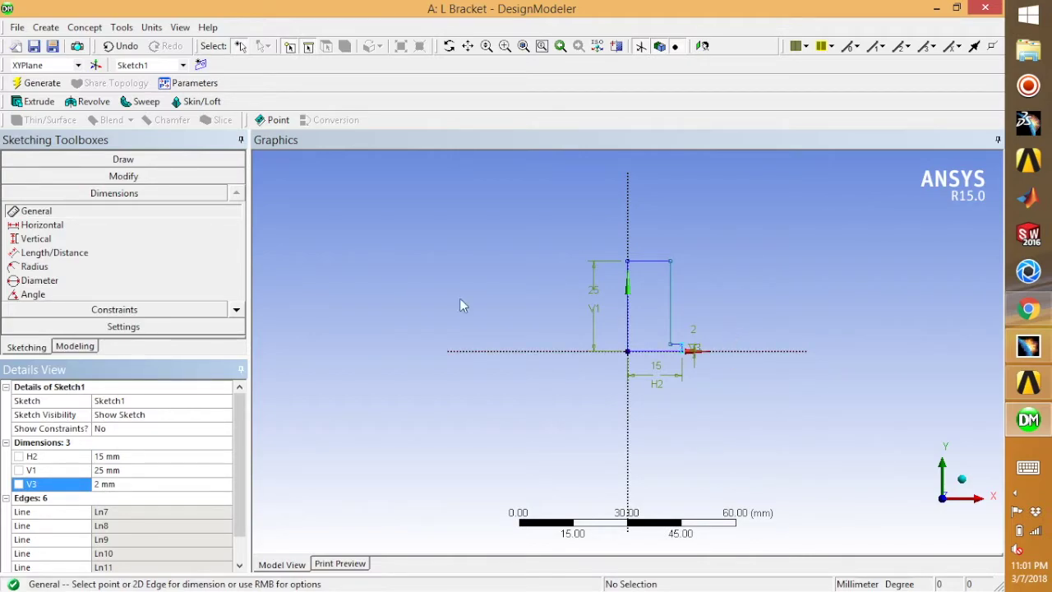
Step: Constrain the upright's top edge to equal length with the 2 mm foot edge
{"action": "left_click", "coordinate": [148, 309]}
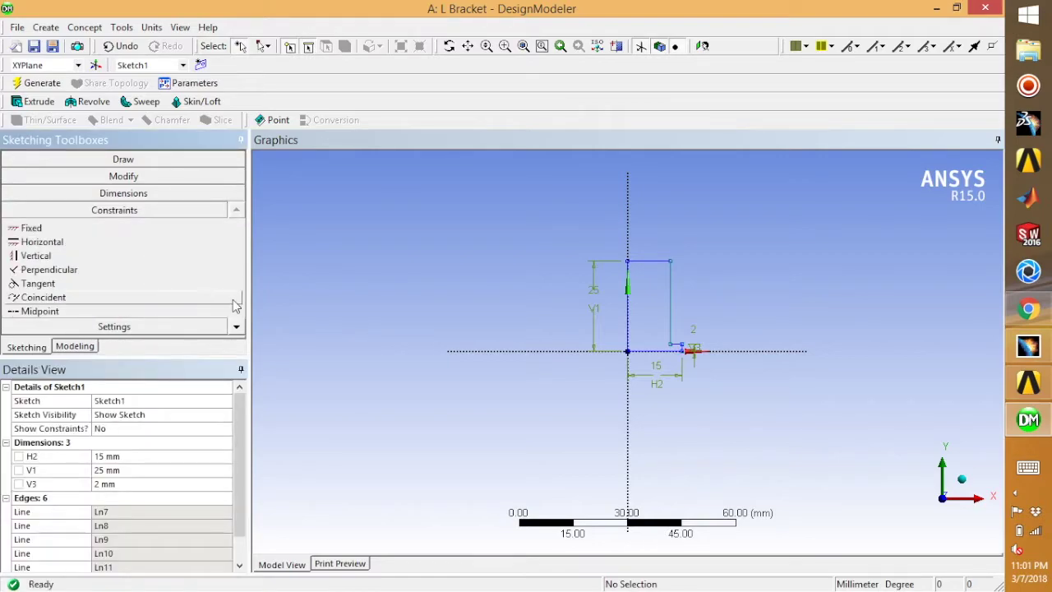
{"action": "left_click", "coordinate": [236, 326]}
{"action": "left_click", "coordinate": [236, 327]}
{"action": "left_click", "coordinate": [237, 327]}
{"action": "left_click", "coordinate": [237, 327]}
{"action": "left_click", "coordinate": [236, 326]}
{"action": "left_click", "coordinate": [195, 312]}
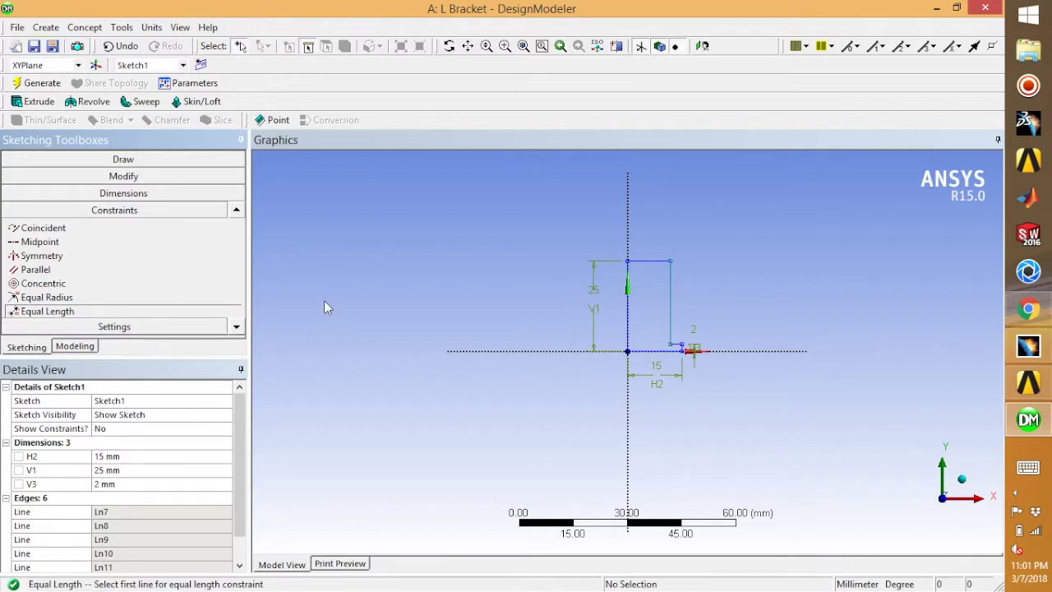
{"action": "left_click", "coordinate": [654, 262]}
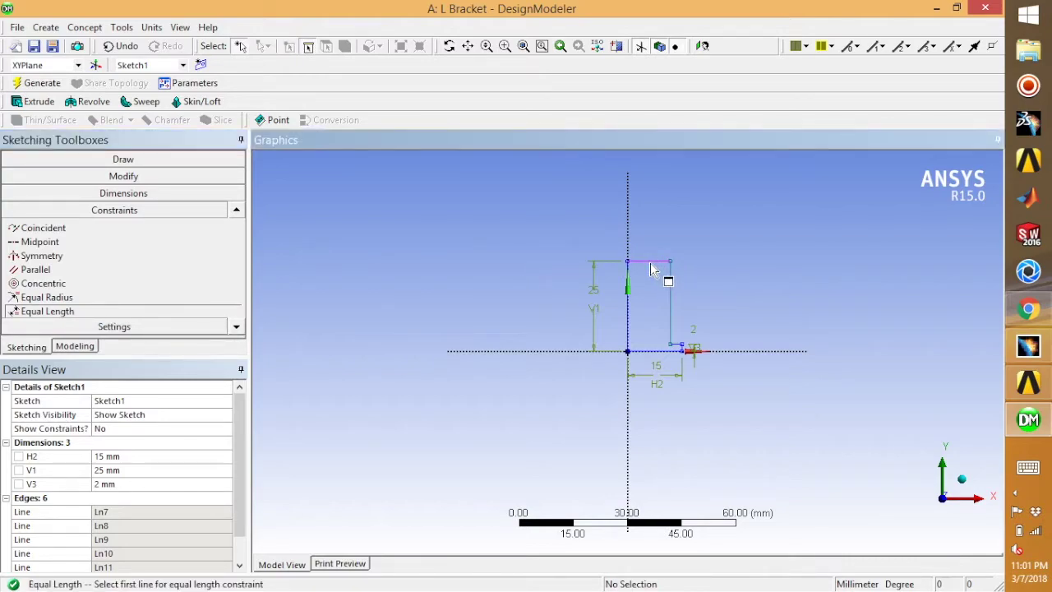
{"action": "left_click", "coordinate": [686, 353]}
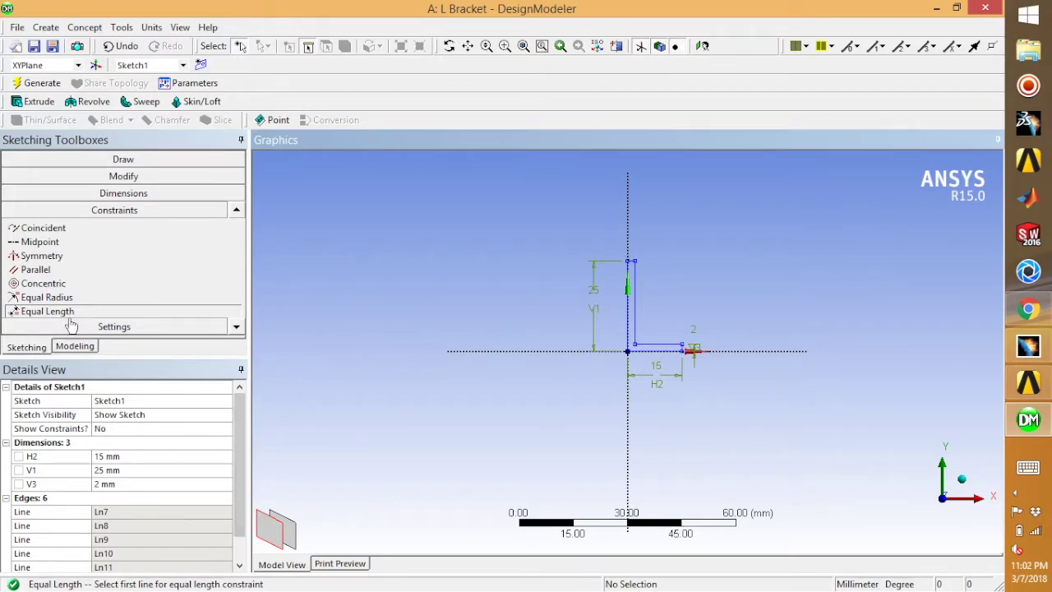
{"action": "left_click", "coordinate": [37, 101]}
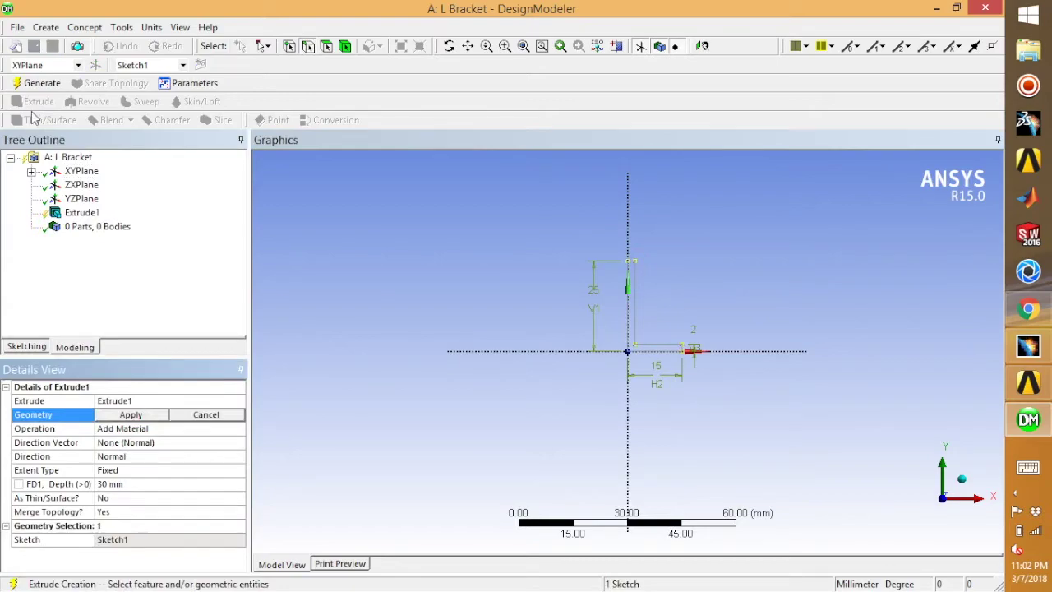
Step: Generate Extrude1 from Sketch1 at 10 mm depth and view the solid isometrically
{"action": "left_click", "coordinate": [132, 487]}
{"action": "type", "text": "10"}
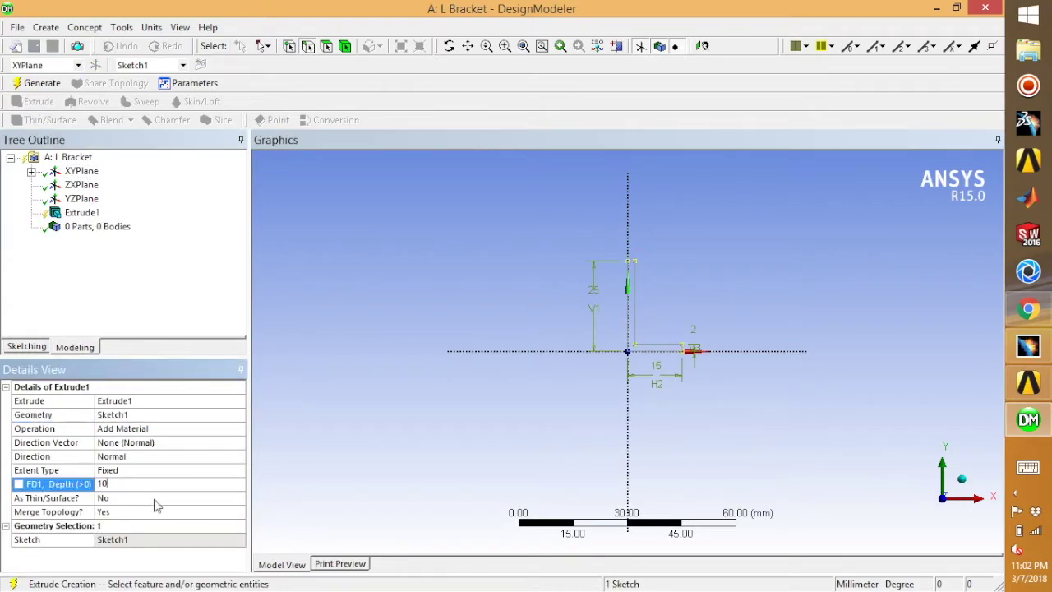
{"action": "left_click", "coordinate": [41, 83]}
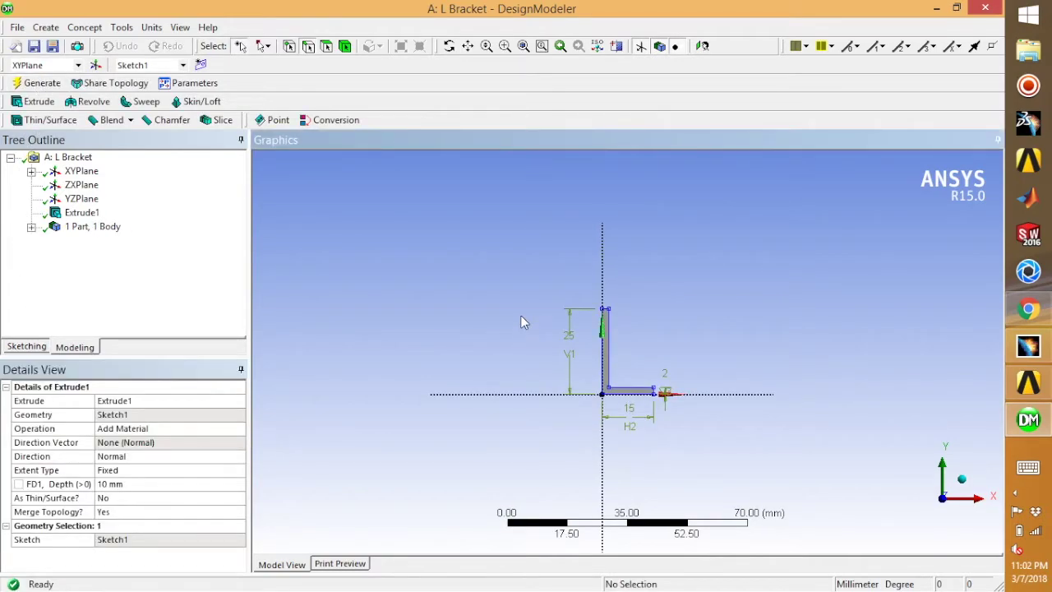
{"action": "left_click", "coordinate": [598, 46]}
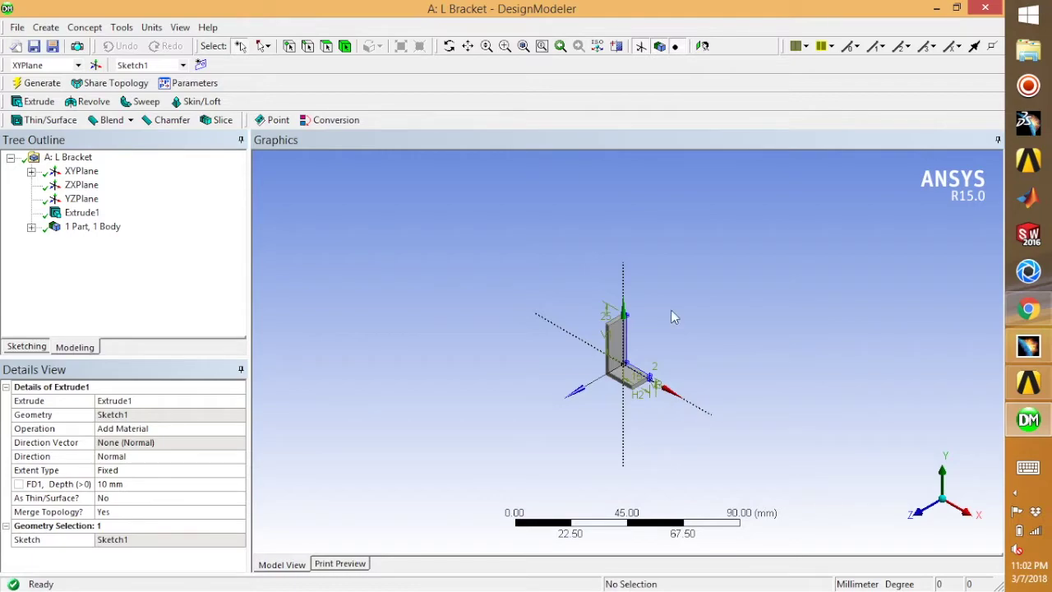
{"action": "scroll", "coordinate": [667, 339], "scroll_direction": "up", "scroll_amount": 4}
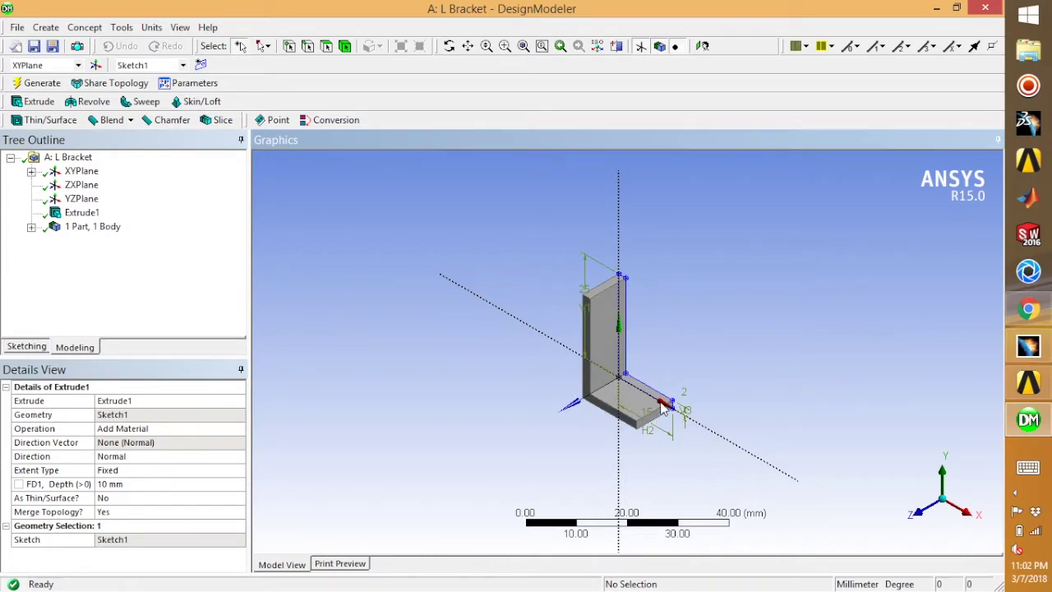
Step: Promote Sketch1's V1 height to the design parameter XYPlane.V1
{"action": "left_click", "coordinate": [31, 170]}
{"action": "left_click", "coordinate": [101, 185]}
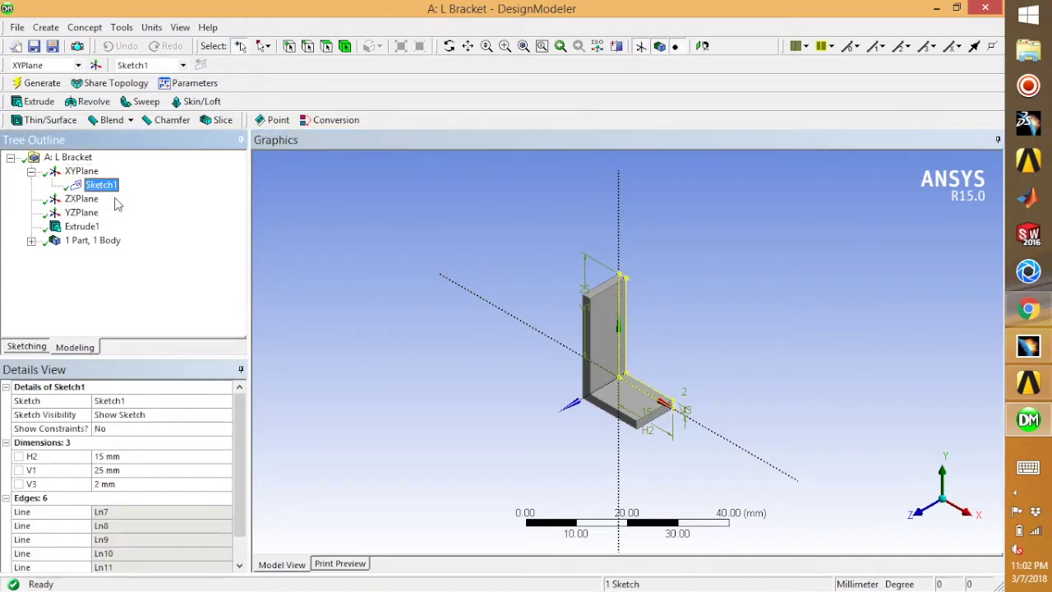
{"action": "left_click", "coordinate": [19, 470]}
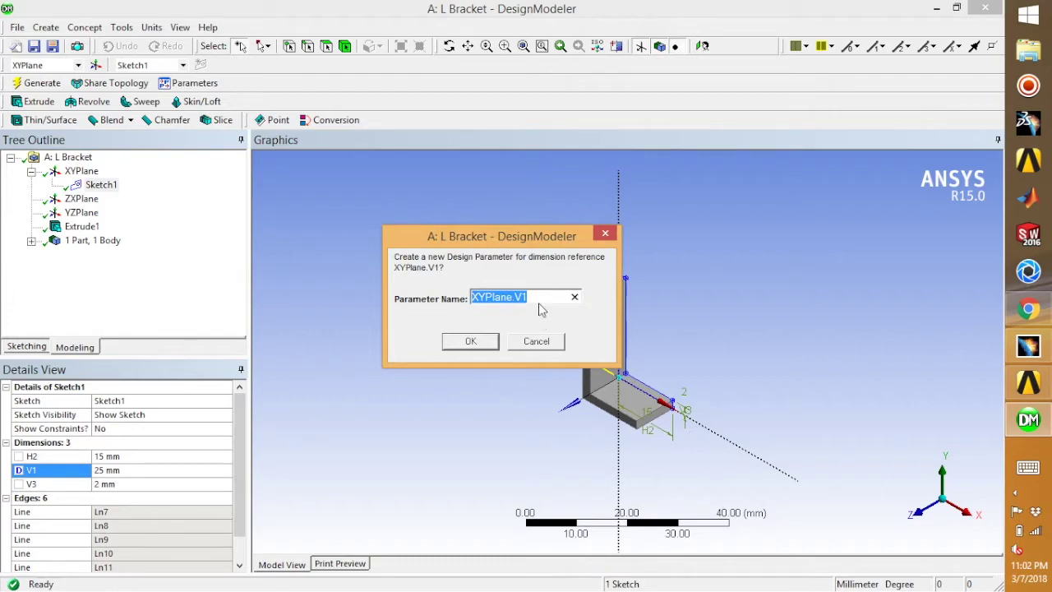
{"action": "left_click", "coordinate": [470, 342]}
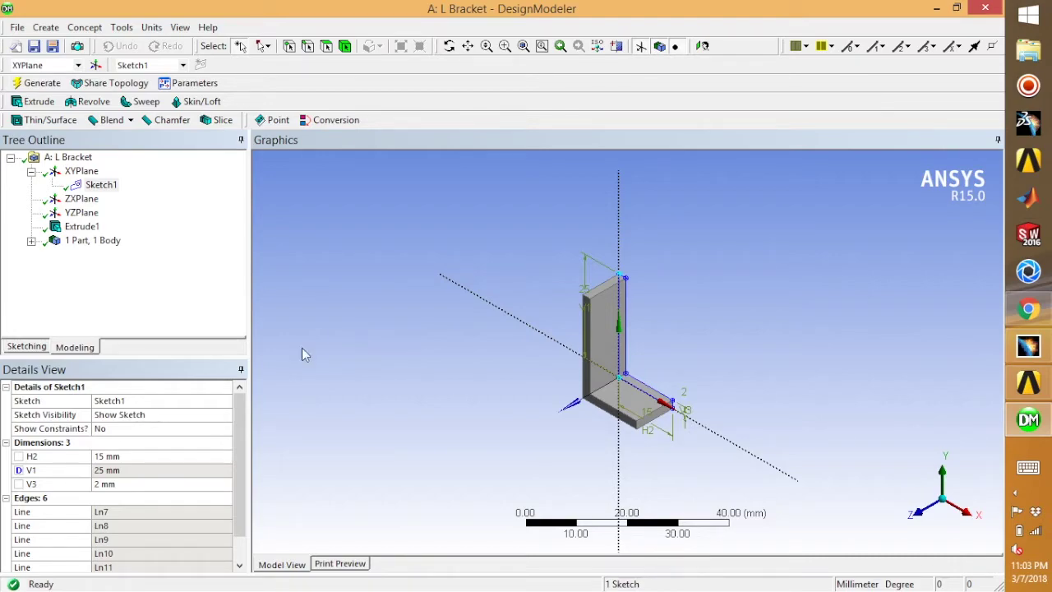
{"action": "left_click", "coordinate": [78, 229]}
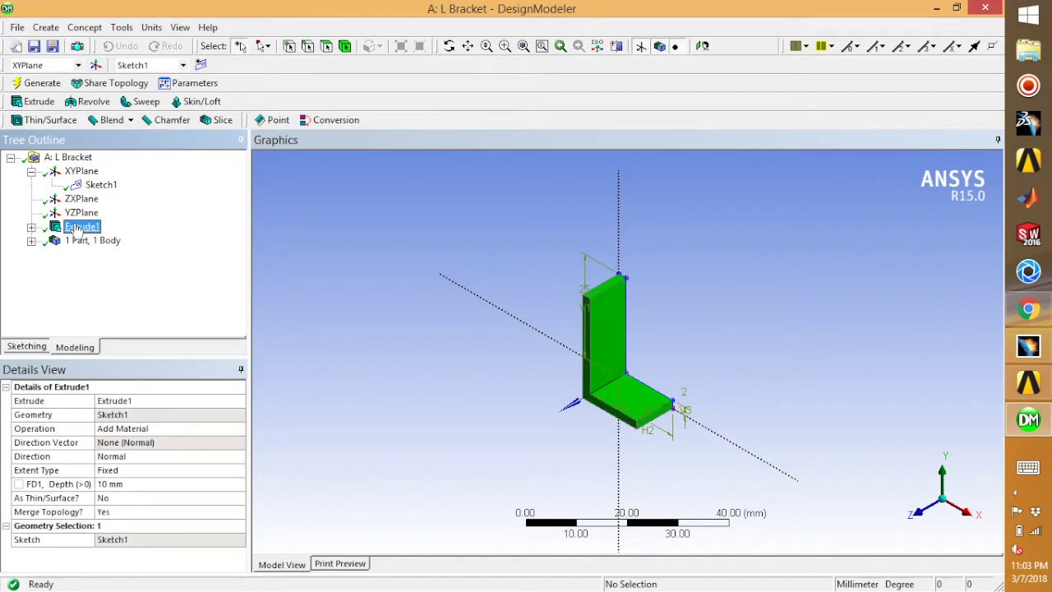
Step: Promote Extrude1's FD1 Depth to the design parameter Extrude1.FD1
{"action": "left_click", "coordinate": [18, 485]}
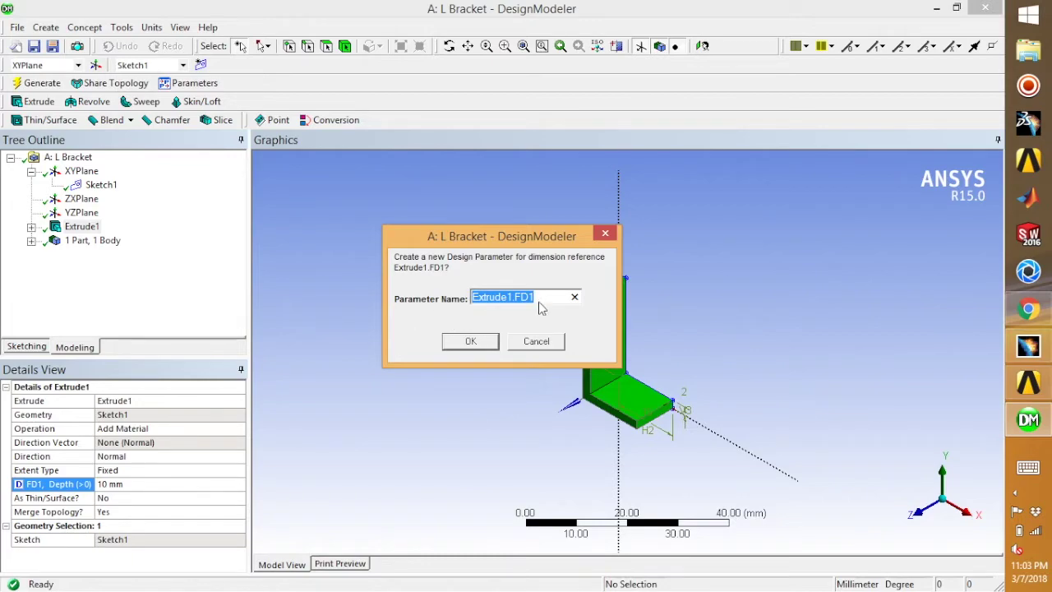
{"action": "left_click", "coordinate": [471, 344]}
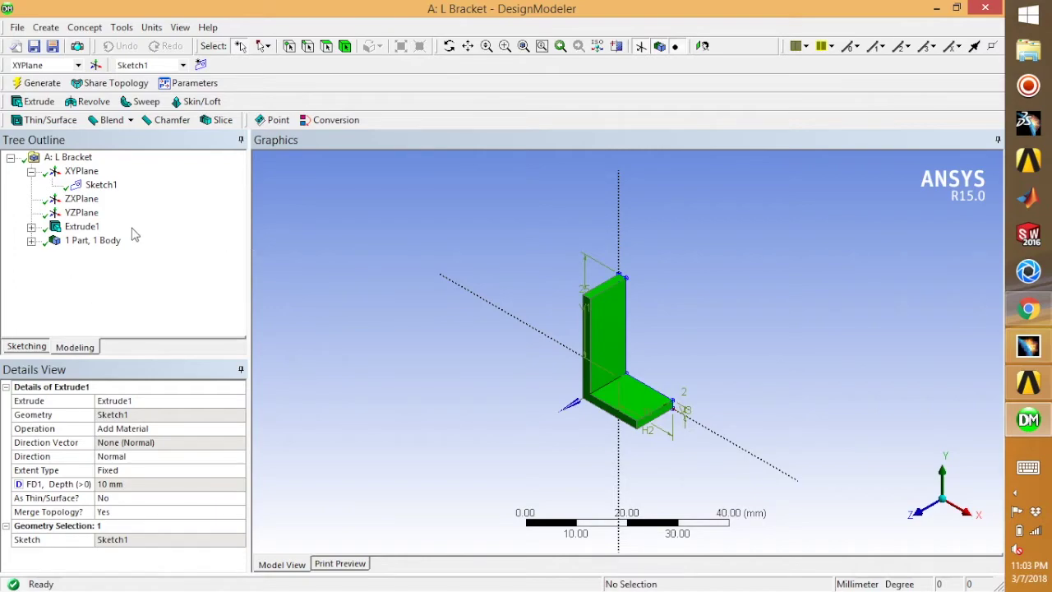
Step: Show the XYPlane.V1 and Extrude1.FD1 assignments, regenerate, and decline the caution warning
{"action": "left_click", "coordinate": [195, 84]}
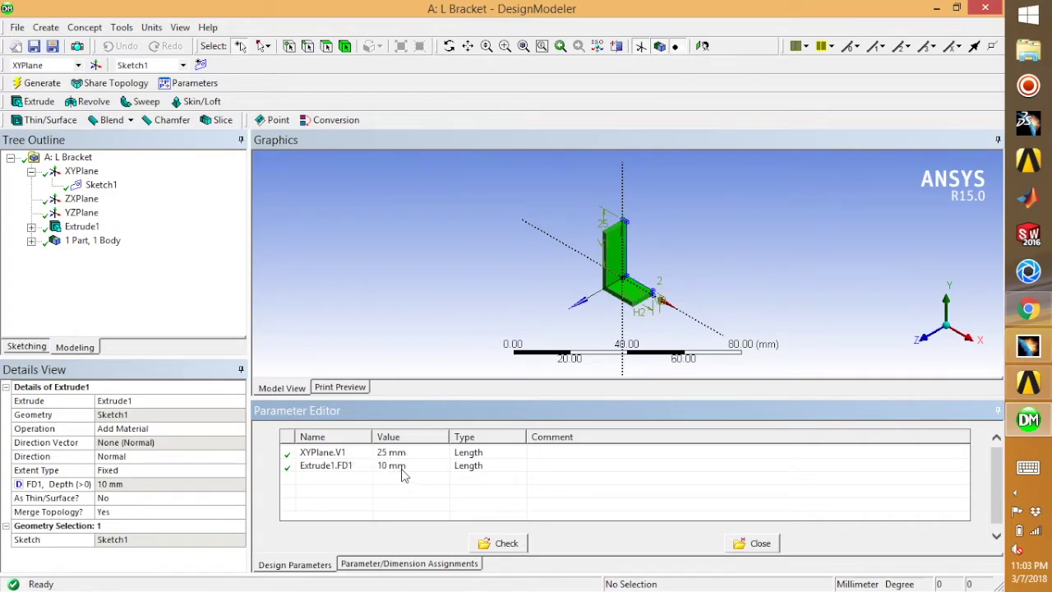
{"action": "left_click", "coordinate": [393, 565]}
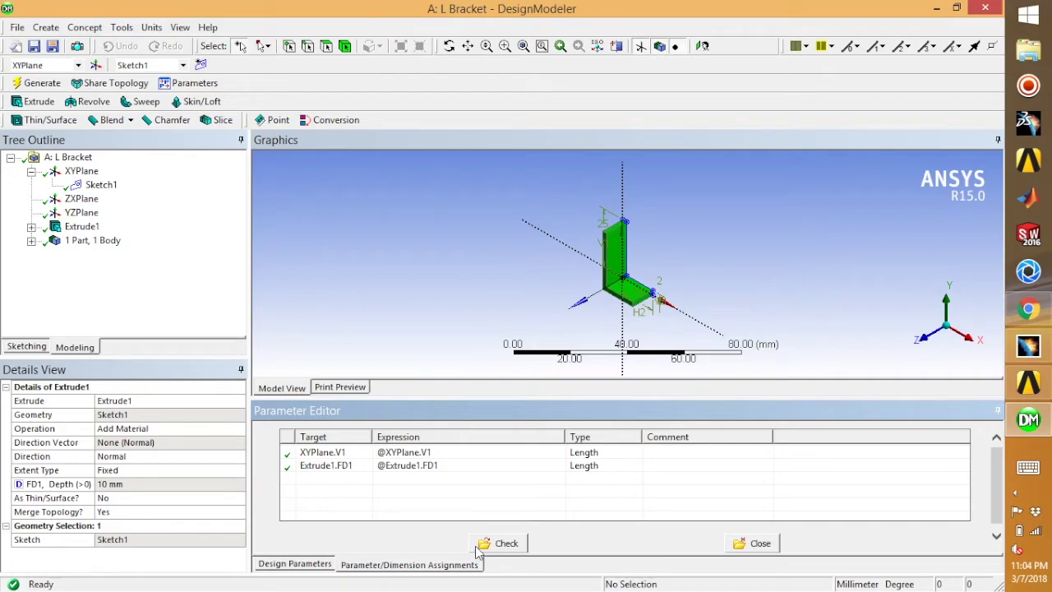
{"action": "left_click", "coordinate": [305, 470]}
{"action": "left_click", "coordinate": [307, 478]}
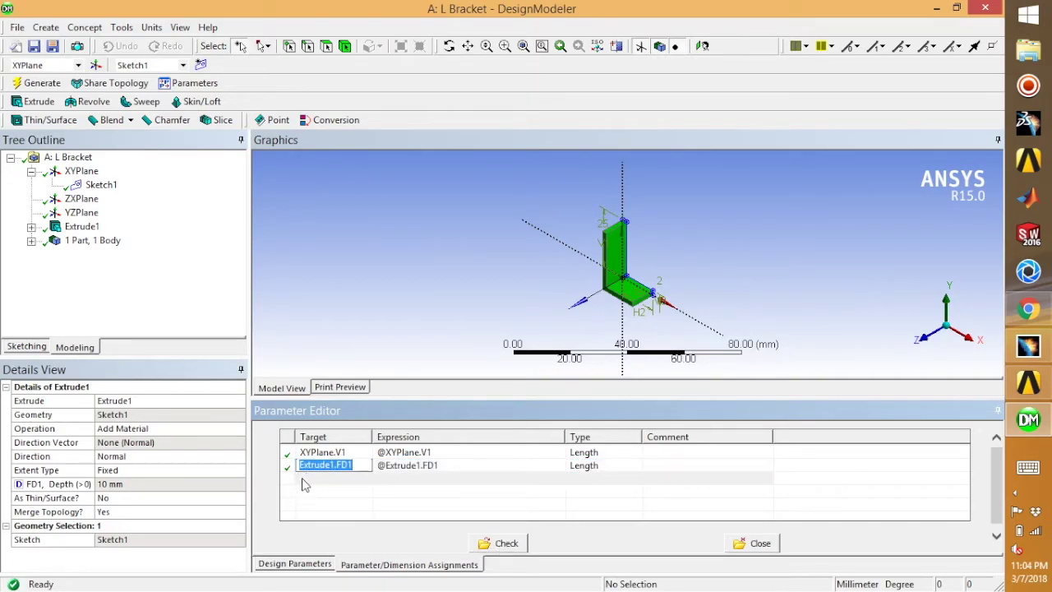
{"action": "left_click", "coordinate": [37, 83]}
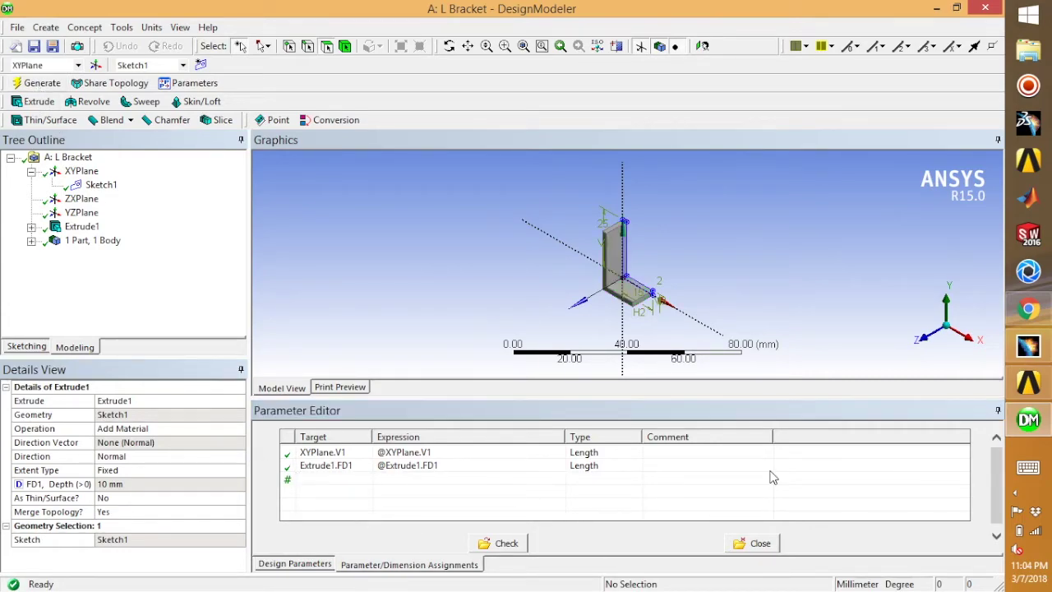
{"action": "left_click", "coordinate": [645, 483]}
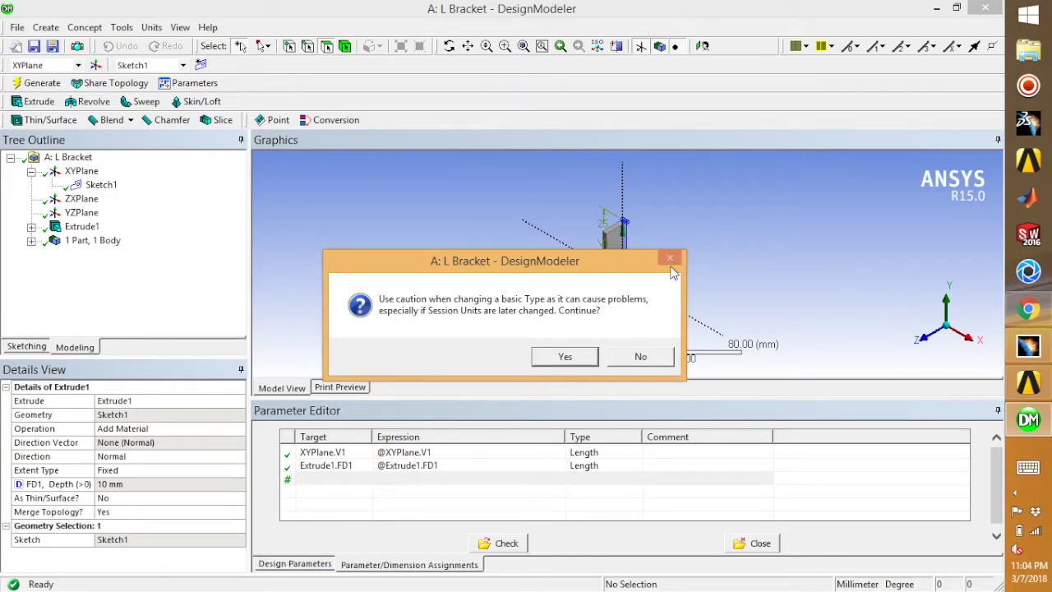
{"action": "left_click", "coordinate": [645, 355]}
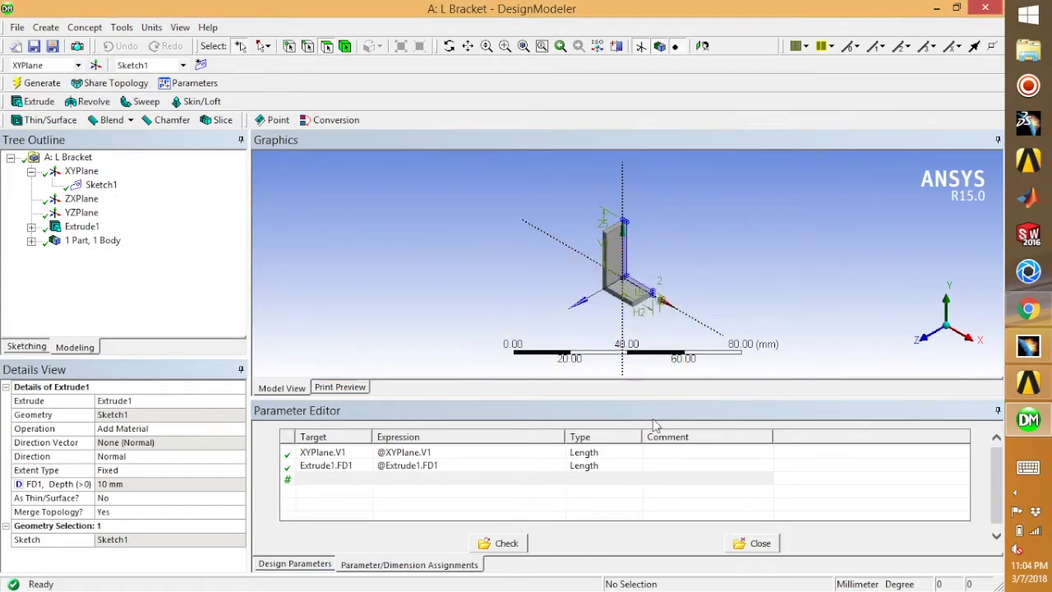
Step: Add a 'Bracket relations' comment row to the Parameter/Dimension Assignments
{"action": "left_click", "coordinate": [652, 482]}
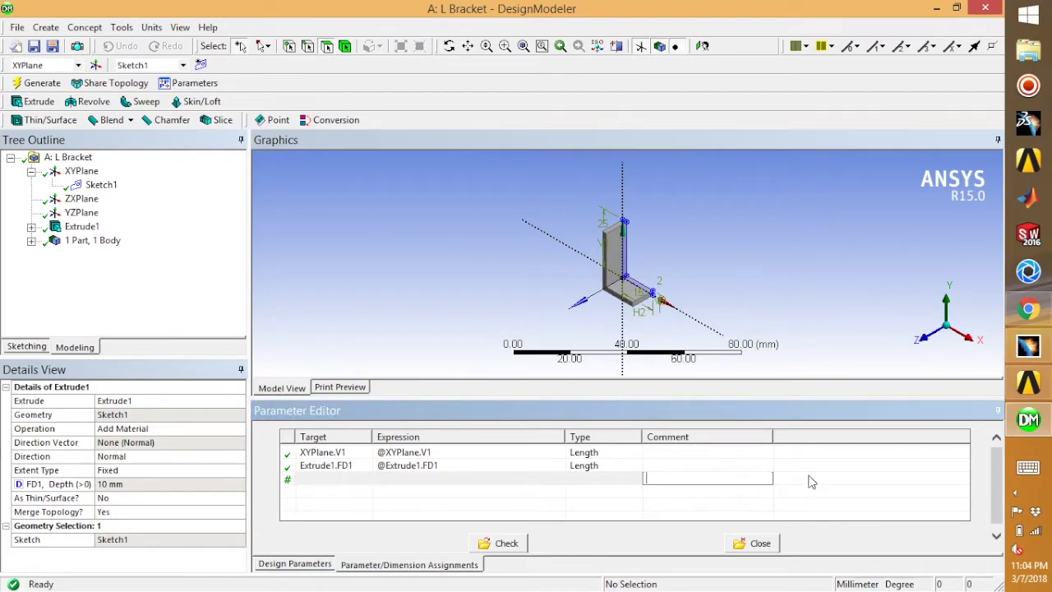
{"action": "type", "text": "Bracket relations"}
{"action": "left_click", "coordinate": [312, 503]}
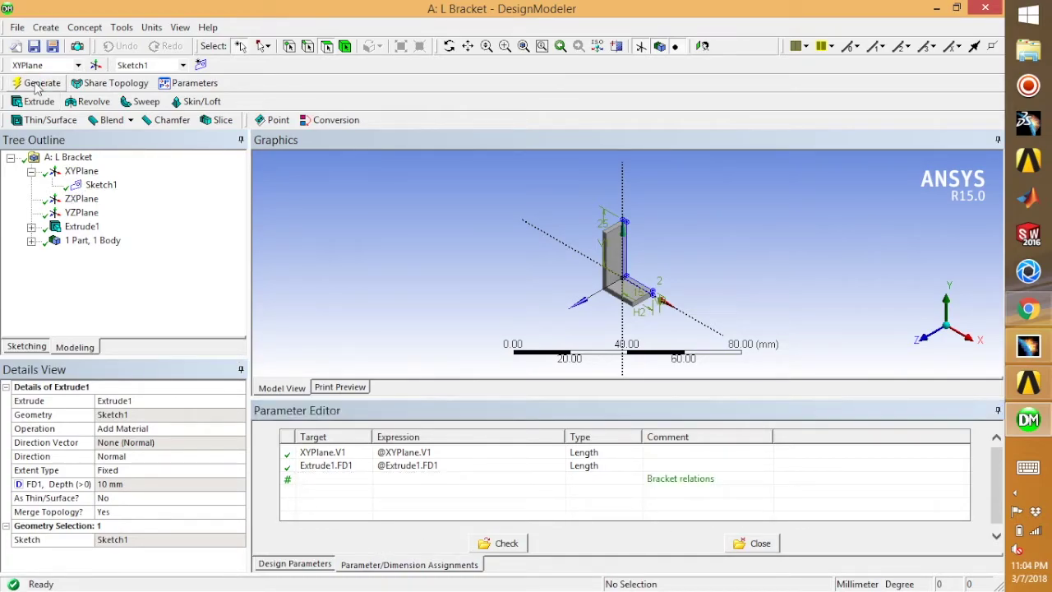
Step: Add a relation with target XYPlane.V1 and expression 1.5*XYPlane.H2
{"action": "left_click", "coordinate": [315, 497]}
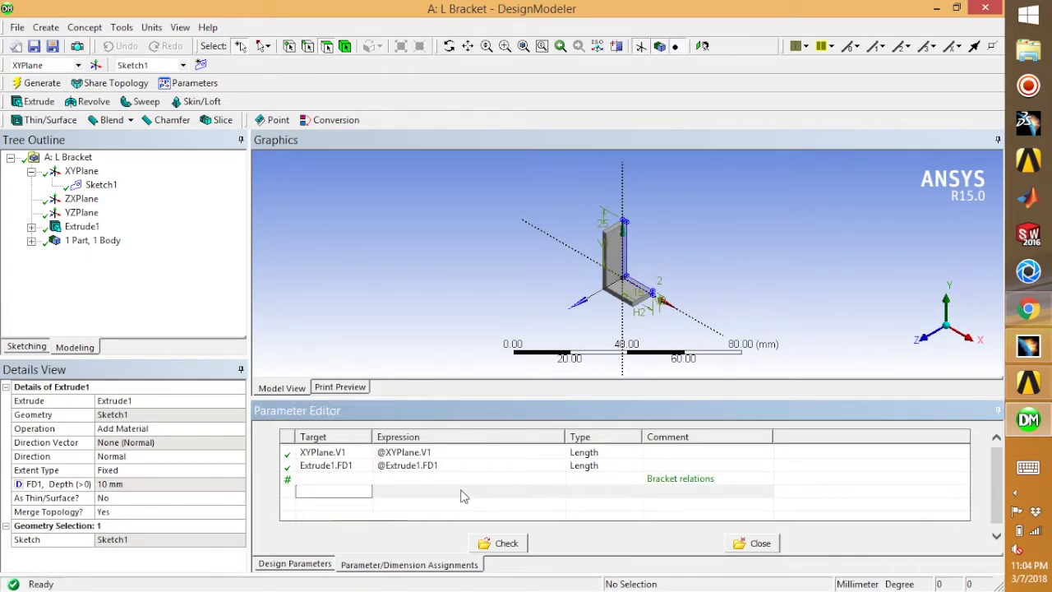
{"action": "type", "text": "XYPlane"}
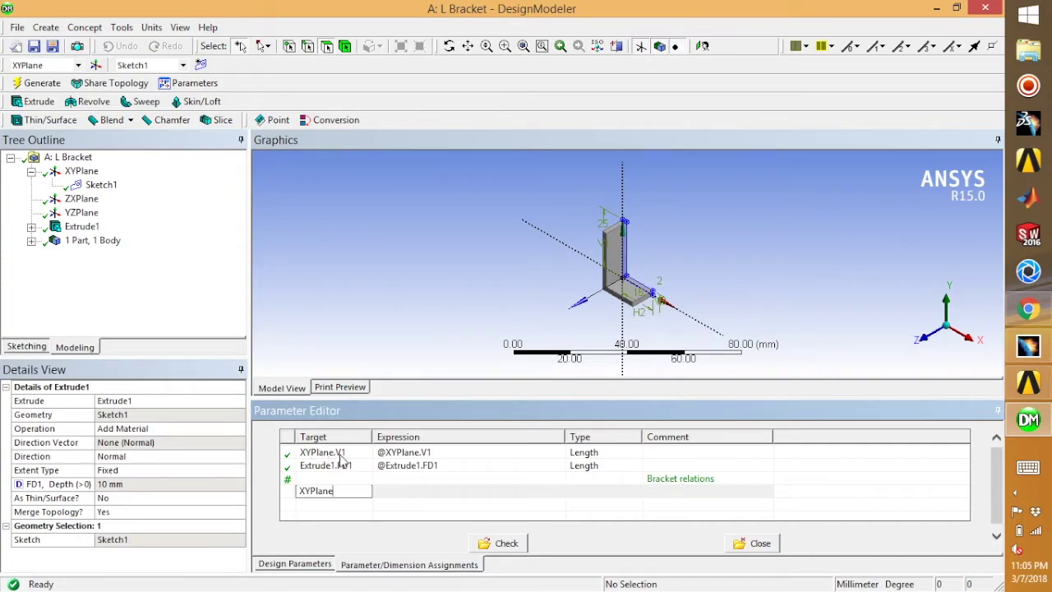
{"action": "type", "text": ".V1"}
{"action": "left_click", "coordinate": [389, 491]}
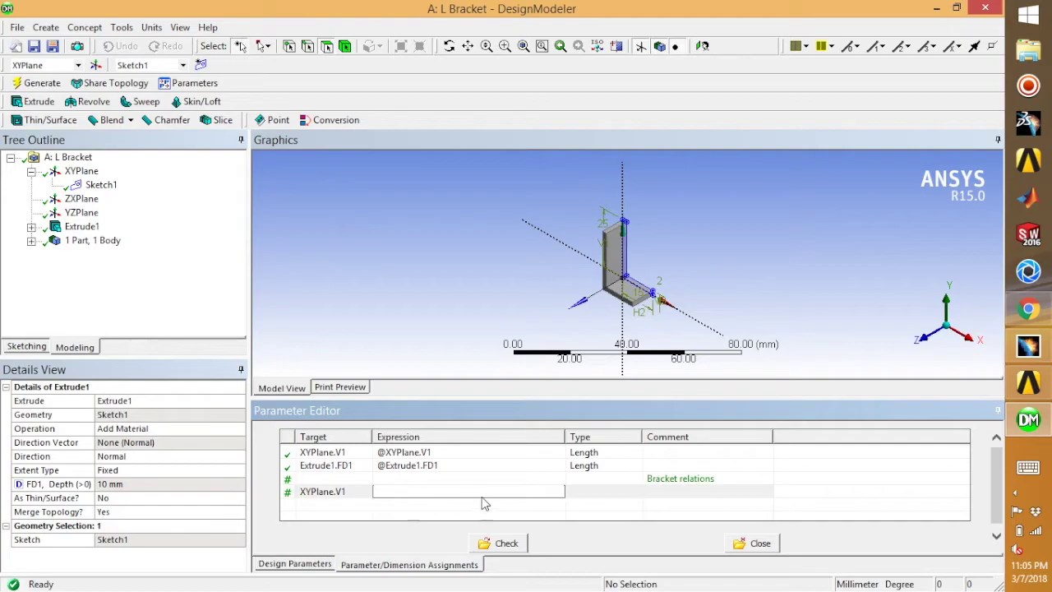
{"action": "type", "text": "1.5*XYPlane.H2"}
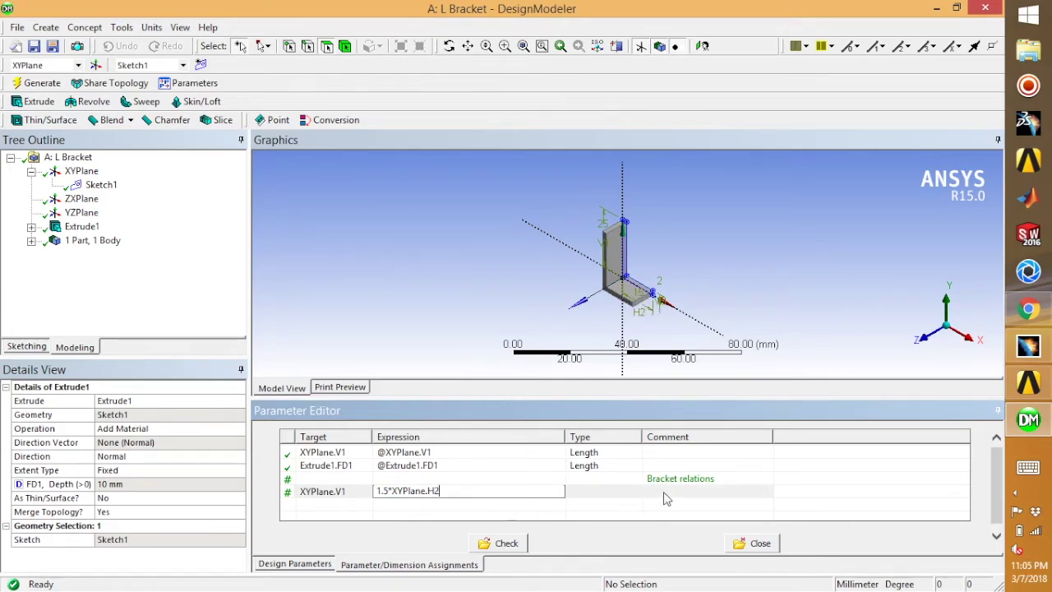
Step: Make the XYPlane.V1 relation a Length to regenerate height to 22.5, and add an Extrude1.FD1 target row
{"action": "left_click", "coordinate": [602, 494]}
{"action": "left_click", "coordinate": [632, 494]}
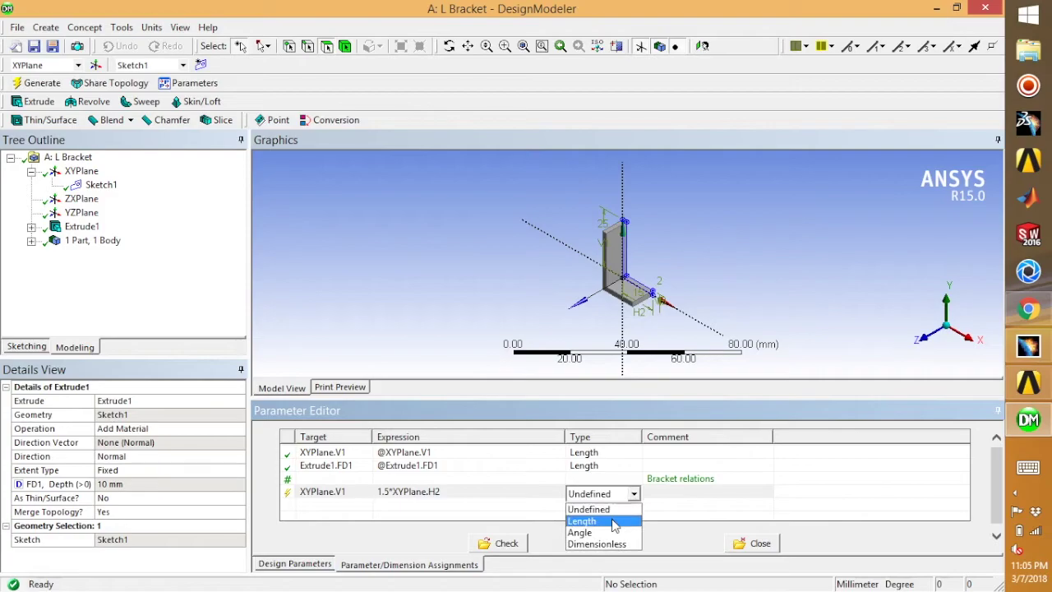
{"action": "left_click", "coordinate": [612, 523]}
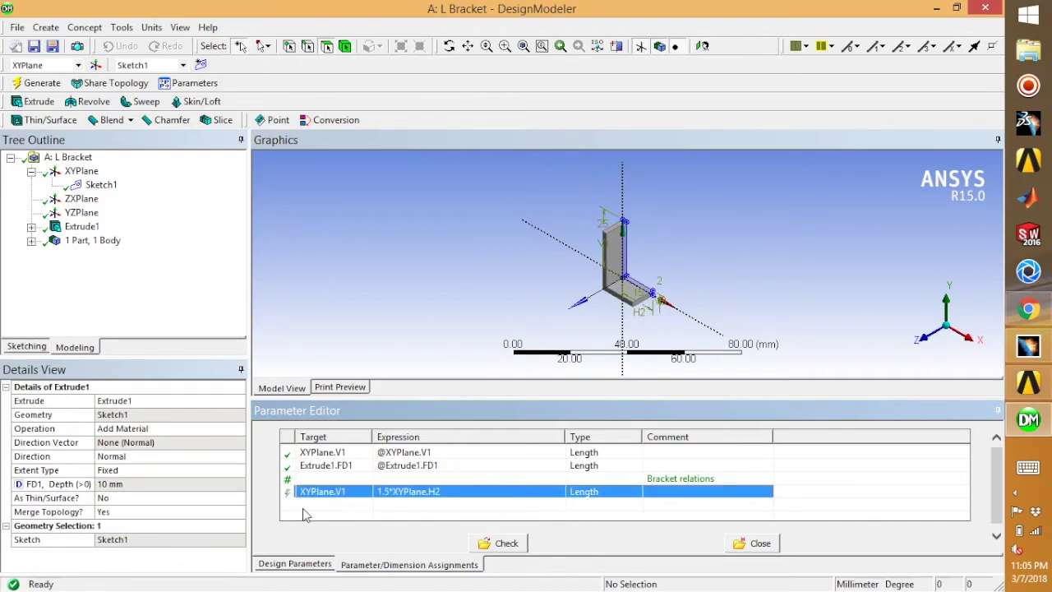
{"action": "left_click", "coordinate": [36, 85]}
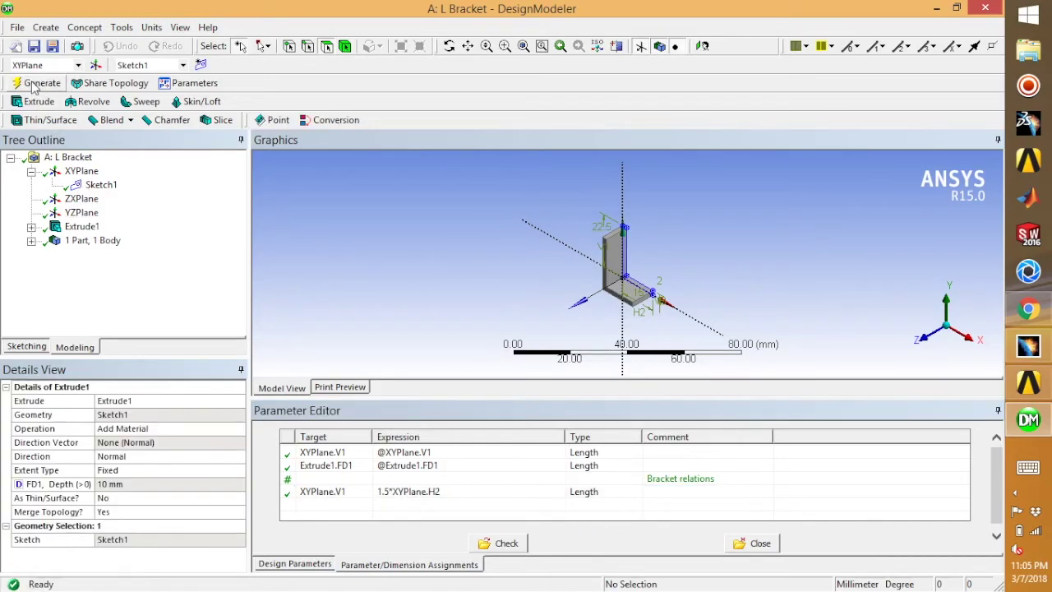
{"action": "left_click", "coordinate": [308, 504]}
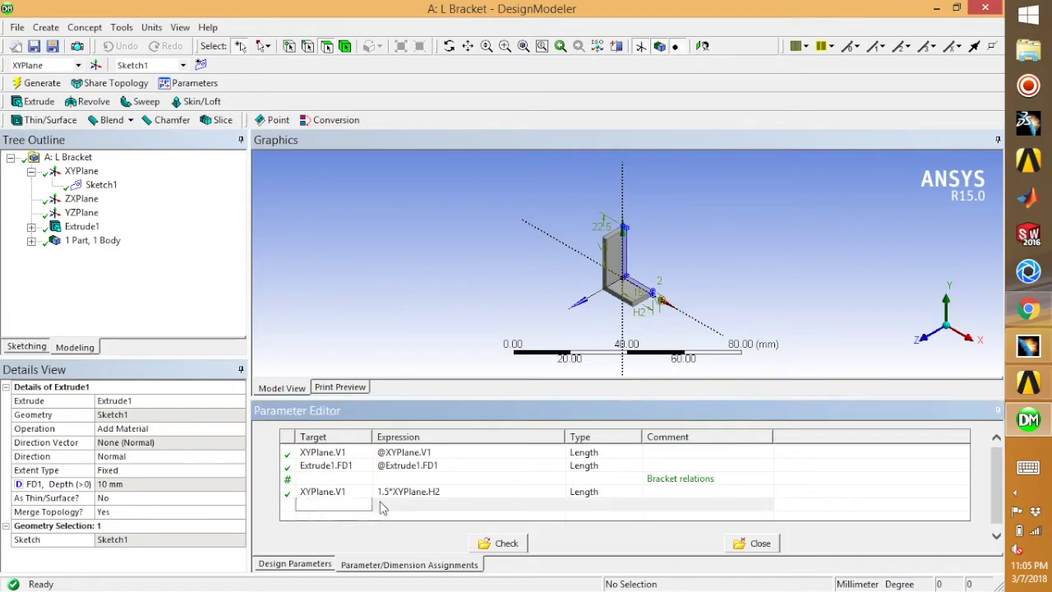
{"action": "type", "text": "EXtrude1.FD1"}
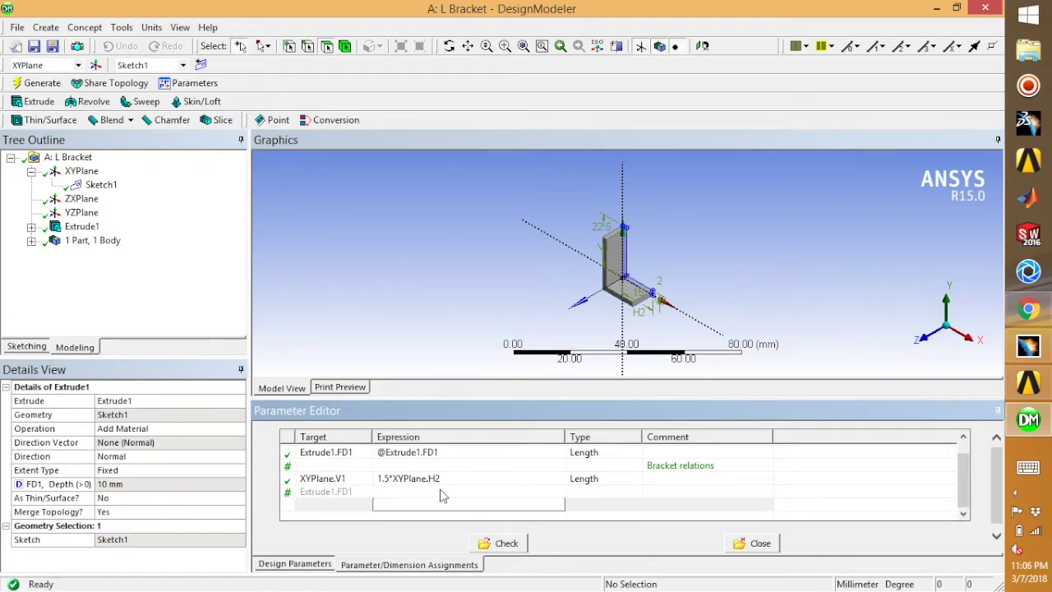
Step: Confirm the Extrude1.FD1 target, delete the stray empty row, and enter expression (XYPlane.V1)/2
{"action": "key", "text": "Return"}
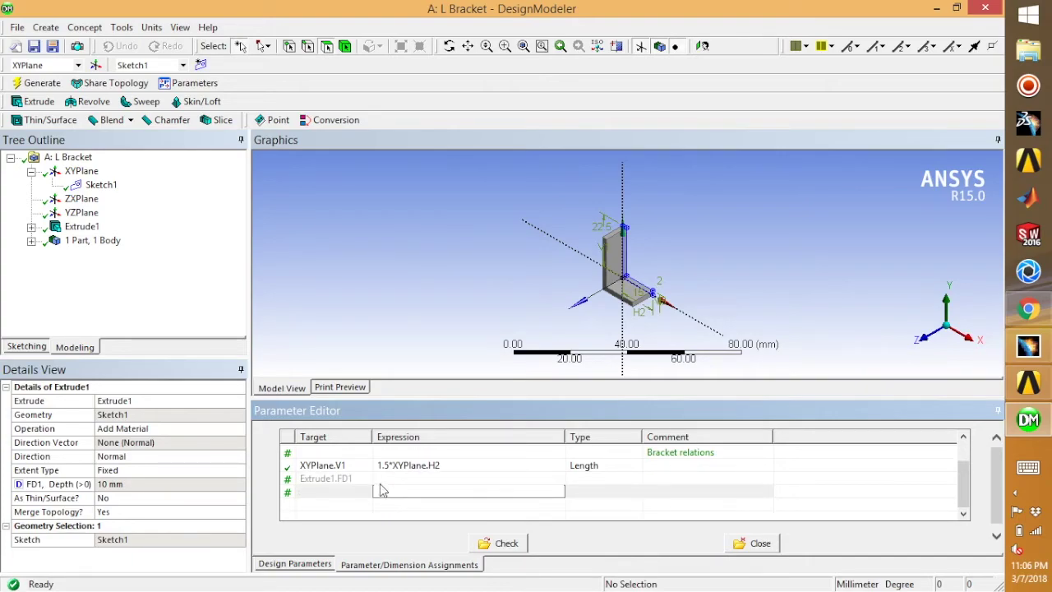
{"action": "right_click", "coordinate": [295, 492]}
{"action": "left_click", "coordinate": [328, 445]}
{"action": "left_click", "coordinate": [386, 493]}
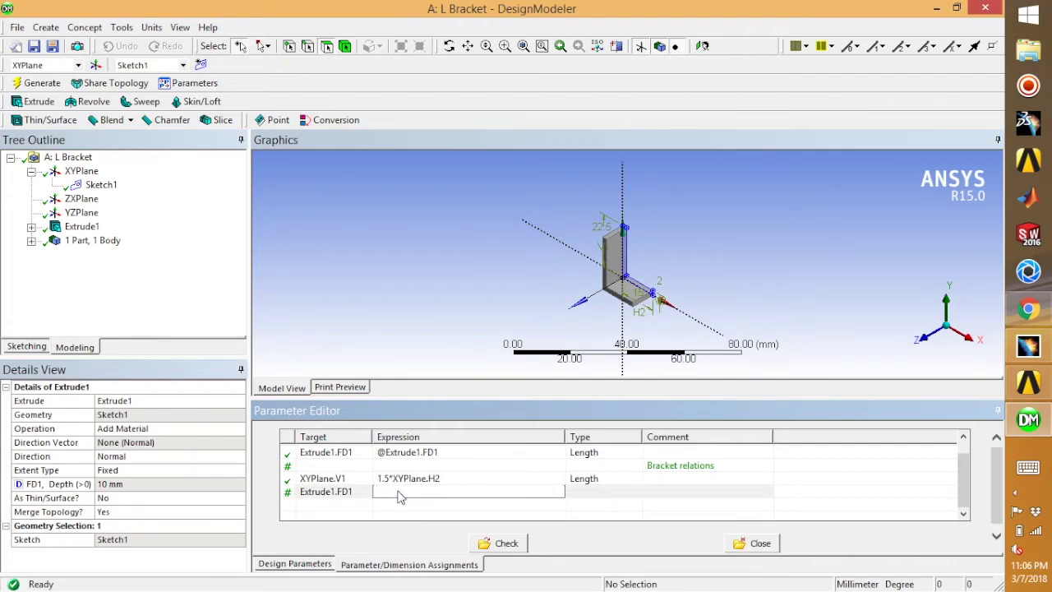
{"action": "type", "text": "(XYPlane.V1)/2"}
Step: Set the Extrude1.FD1 relation type to Length and regenerate so the depth becomes 12.5 mm
{"action": "left_click", "coordinate": [580, 500]}
{"action": "left_click", "coordinate": [628, 495]}
{"action": "left_click", "coordinate": [612, 515]}
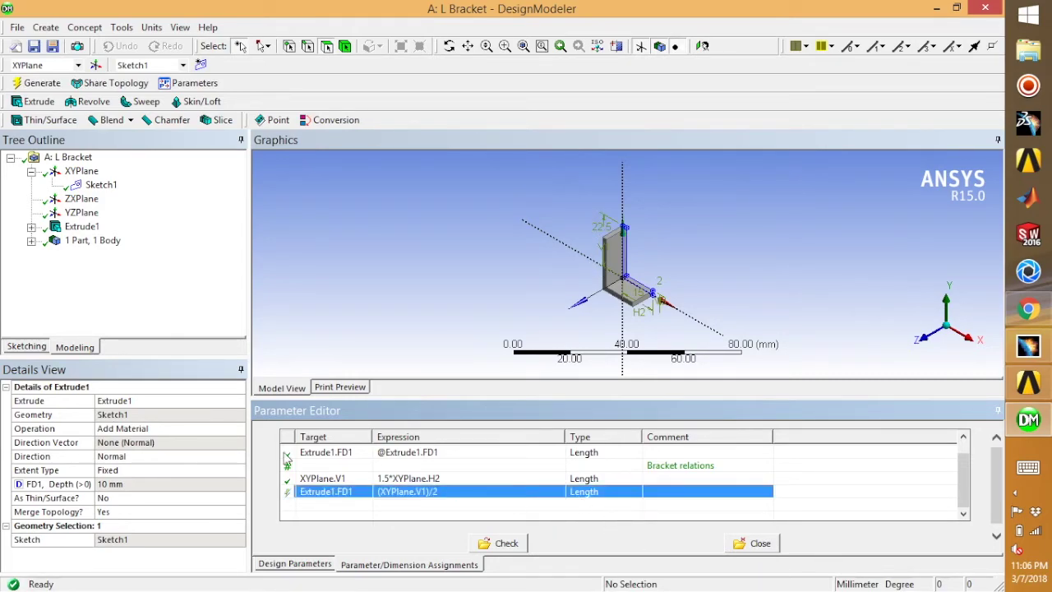
{"action": "left_click", "coordinate": [40, 84]}
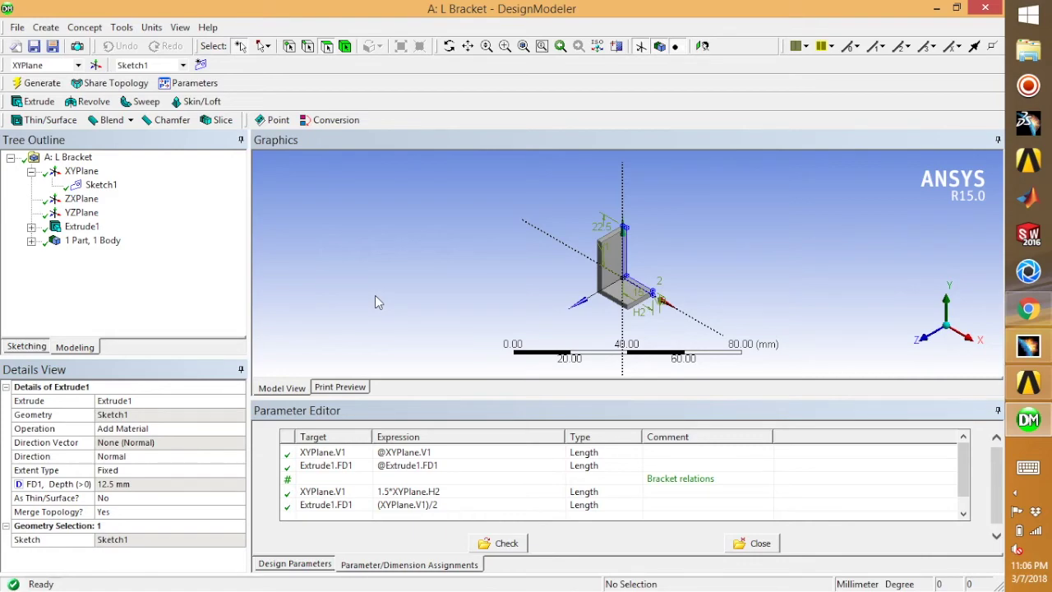
Step: Change Sketch1's base width H2 to 30 mm and regenerate, making the height 45 mm
{"action": "left_click", "coordinate": [101, 185]}
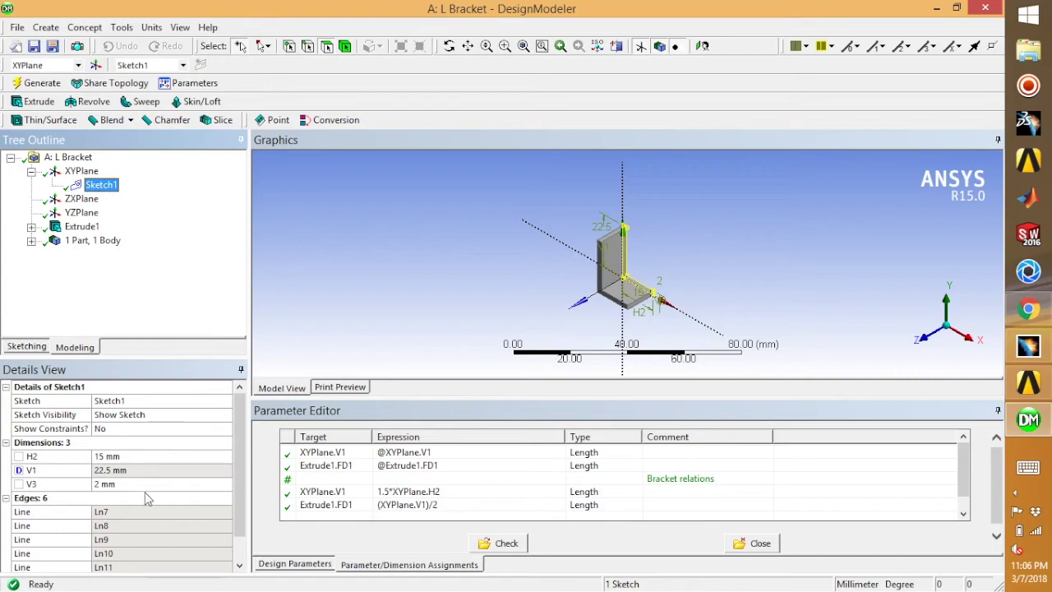
{"action": "left_click", "coordinate": [127, 456]}
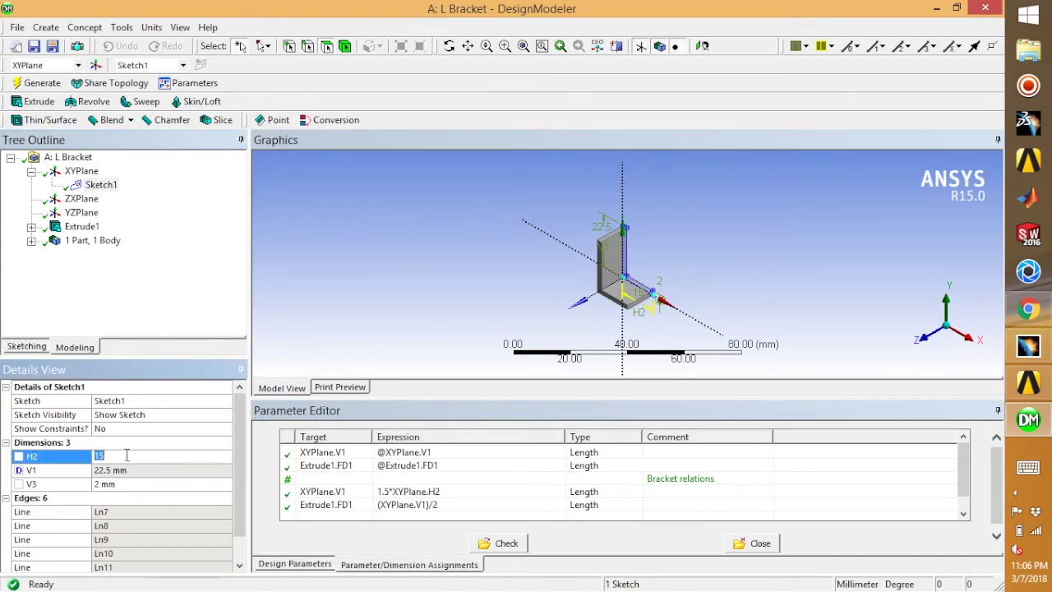
{"action": "type", "text": "30"}
{"action": "left_click", "coordinate": [113, 319]}
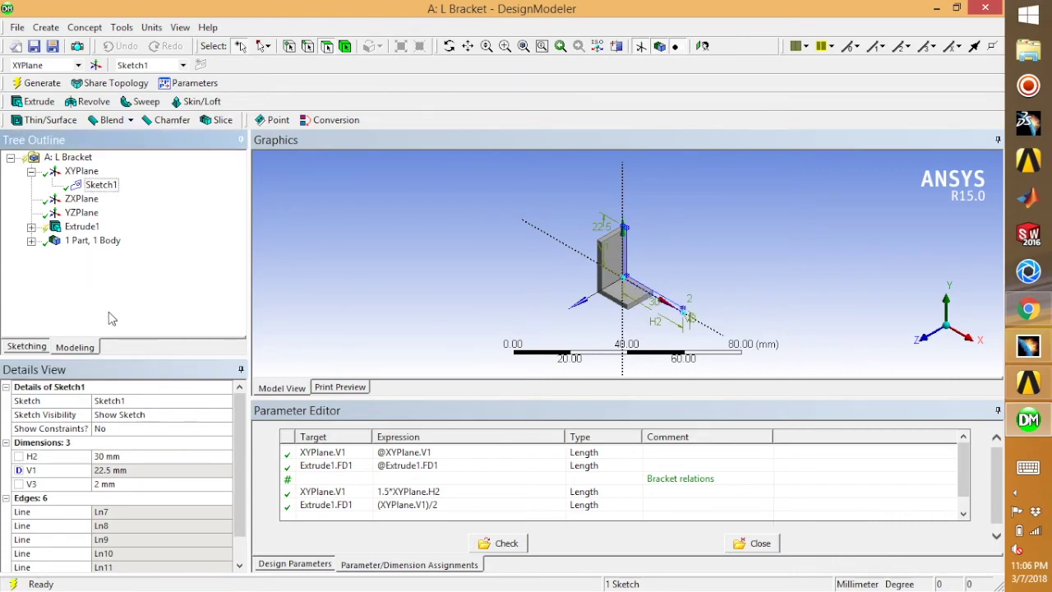
{"action": "left_click", "coordinate": [33, 86]}
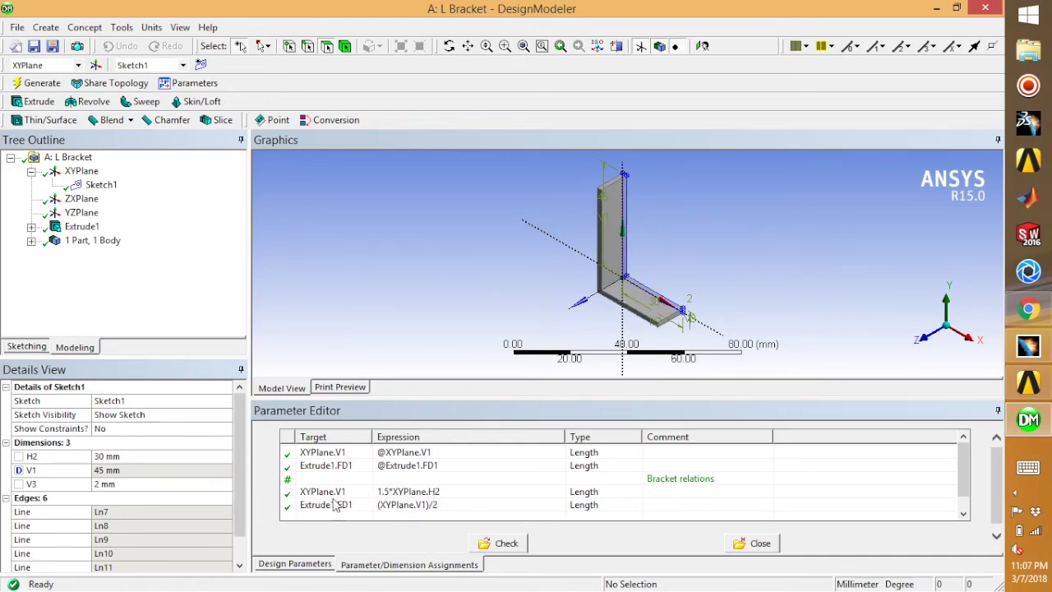
Step: Change H2 to 11 mm and regenerate, so the height follows to 16.5 mm
{"action": "left_click", "coordinate": [126, 458]}
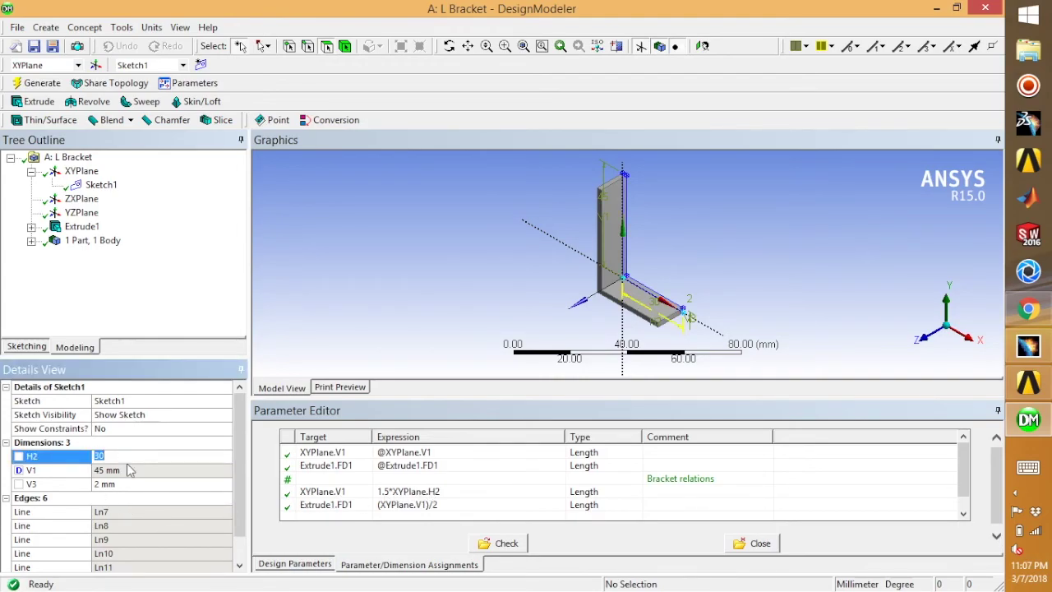
{"action": "type", "text": "11"}
{"action": "left_click", "coordinate": [43, 85]}
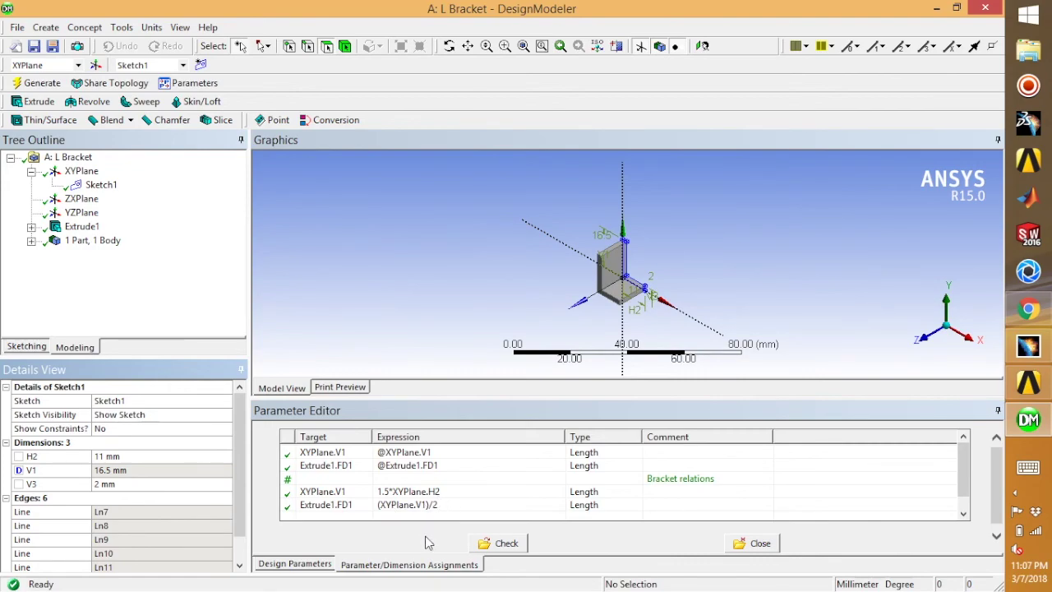
{"action": "left_click", "coordinate": [1015, 494]}
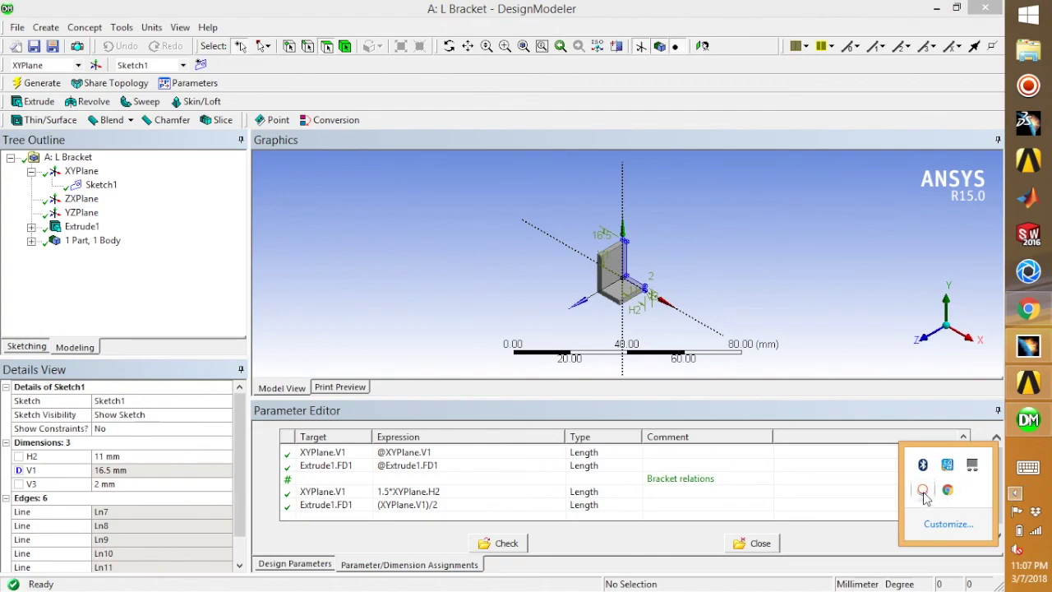
{"action": "left_click", "coordinate": [923, 490]}
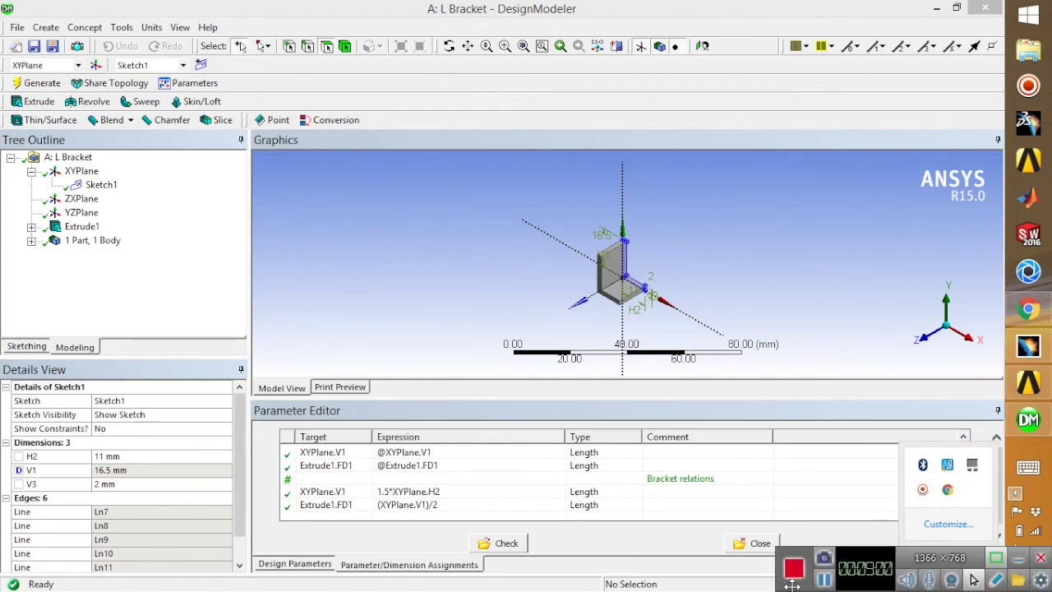